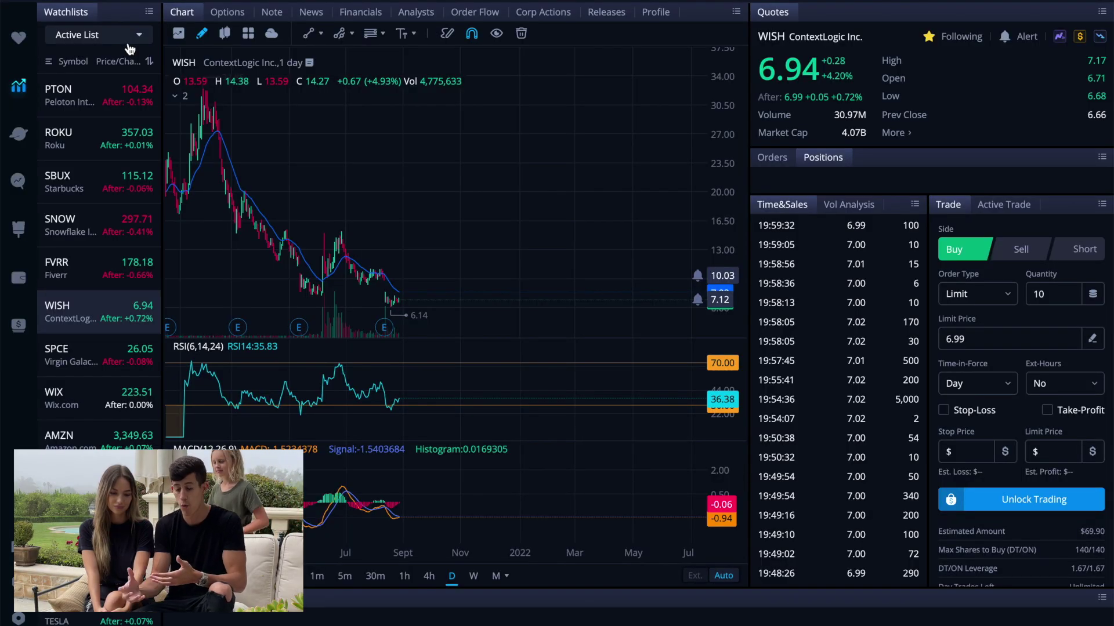
Switch to the URBN/PINS/TGT watchlist and open Target's daily chart
{"action": "left_click", "coordinate": [128, 44]}
{"action": "left_click", "coordinate": [67, 256]}
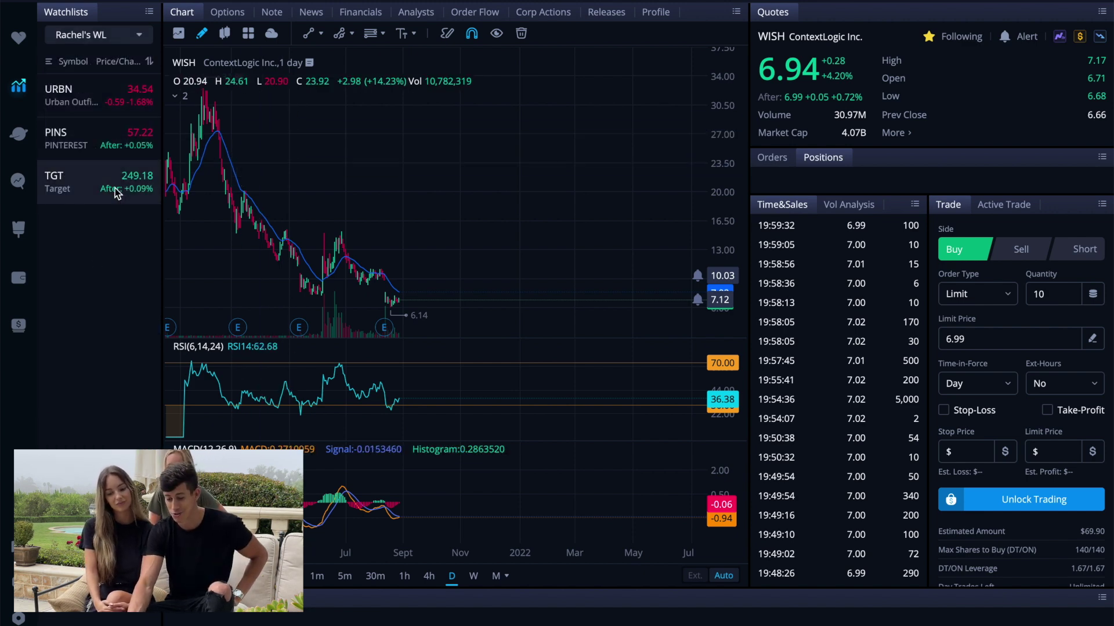
{"action": "left_click", "coordinate": [109, 187]}
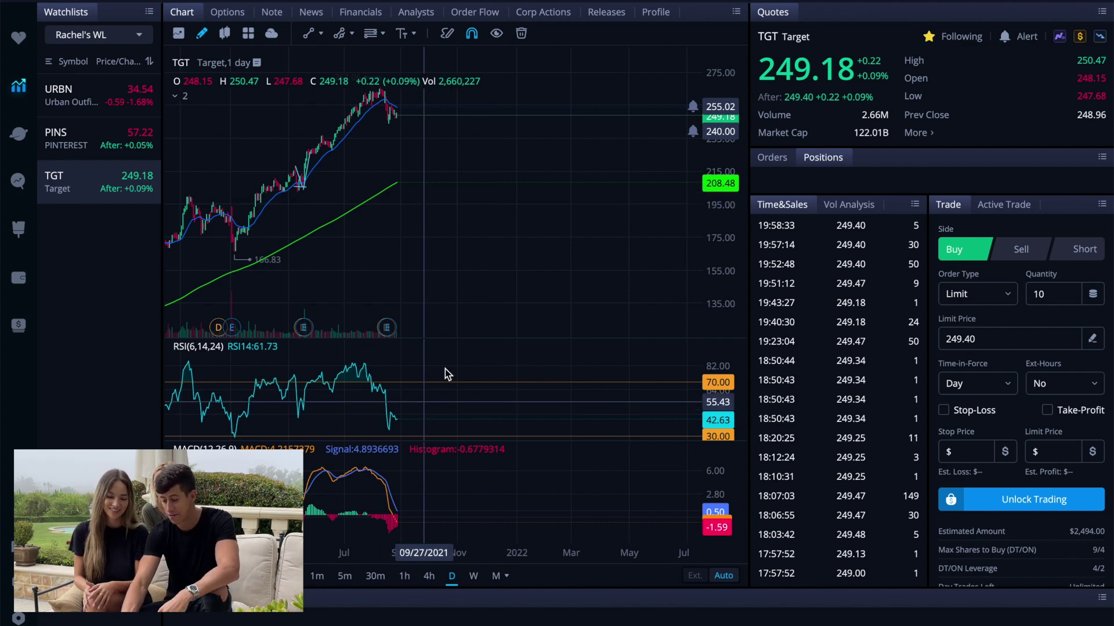
{"action": "scroll", "coordinate": [375, 221], "scroll_direction": "up", "scroll_amount": 5}
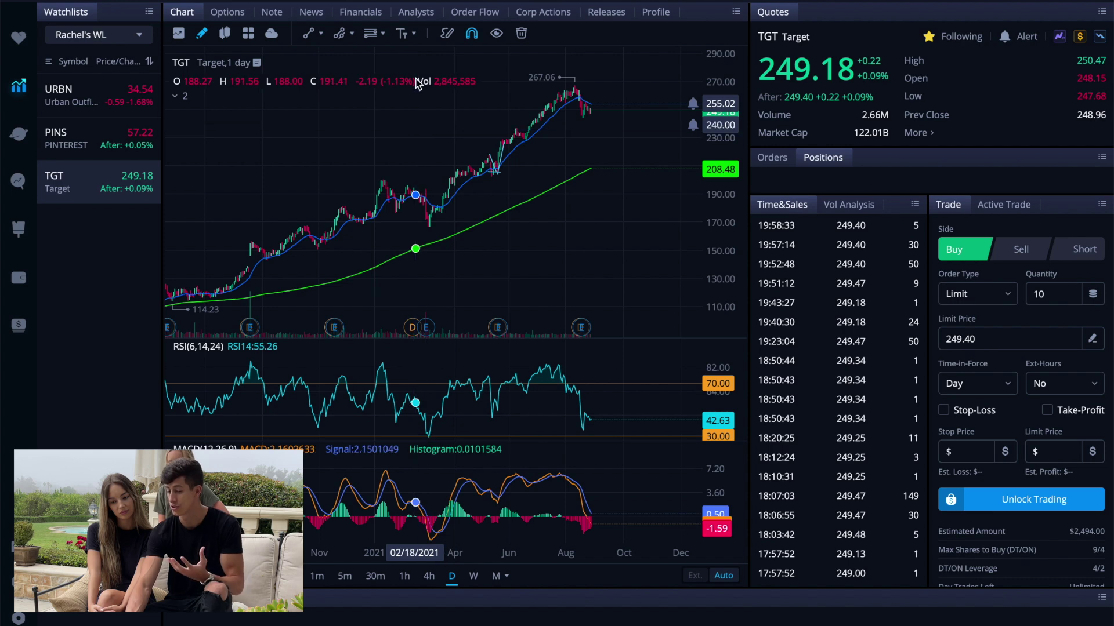
Start a trend line on the TGT chart, then cancel it with Esc
{"action": "left_click", "coordinate": [309, 36]}
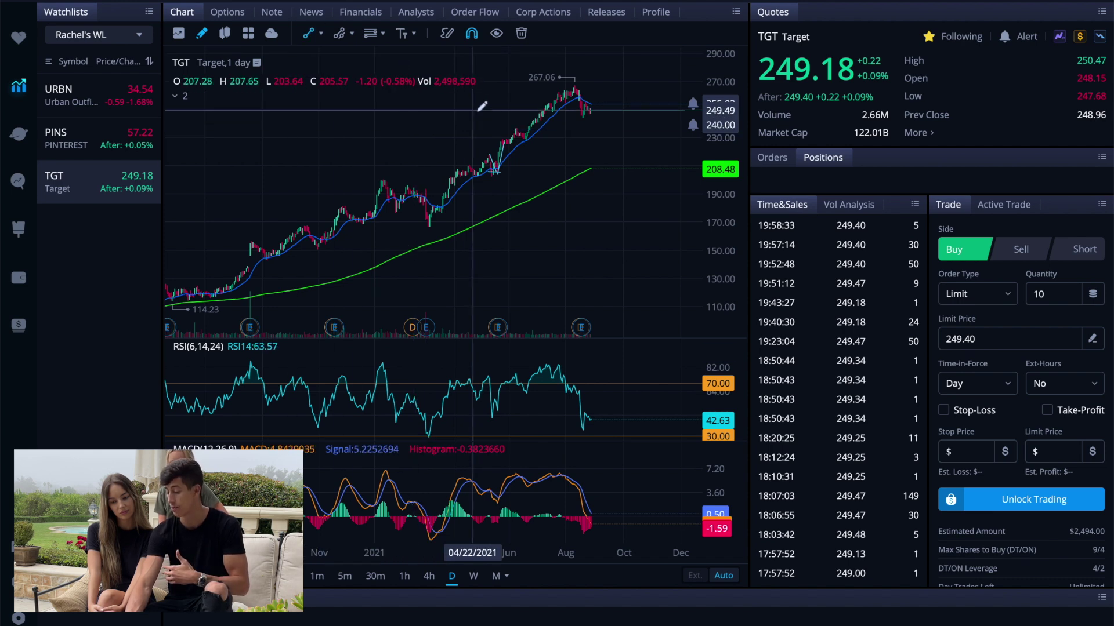
{"action": "left_click", "coordinate": [607, 112]}
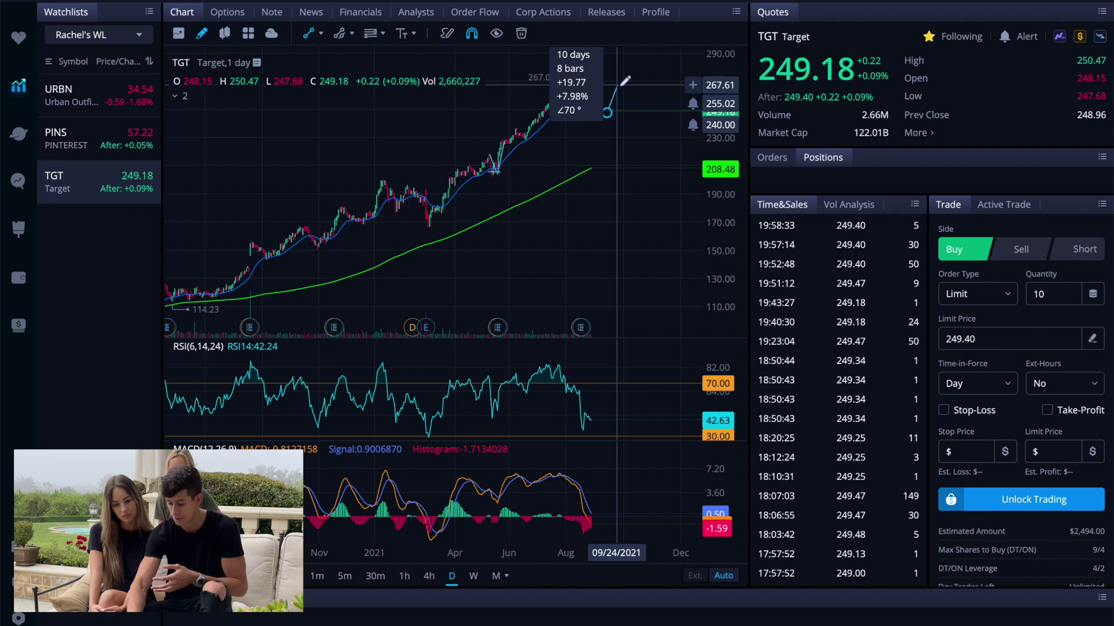
{"action": "key", "text": "Escape"}
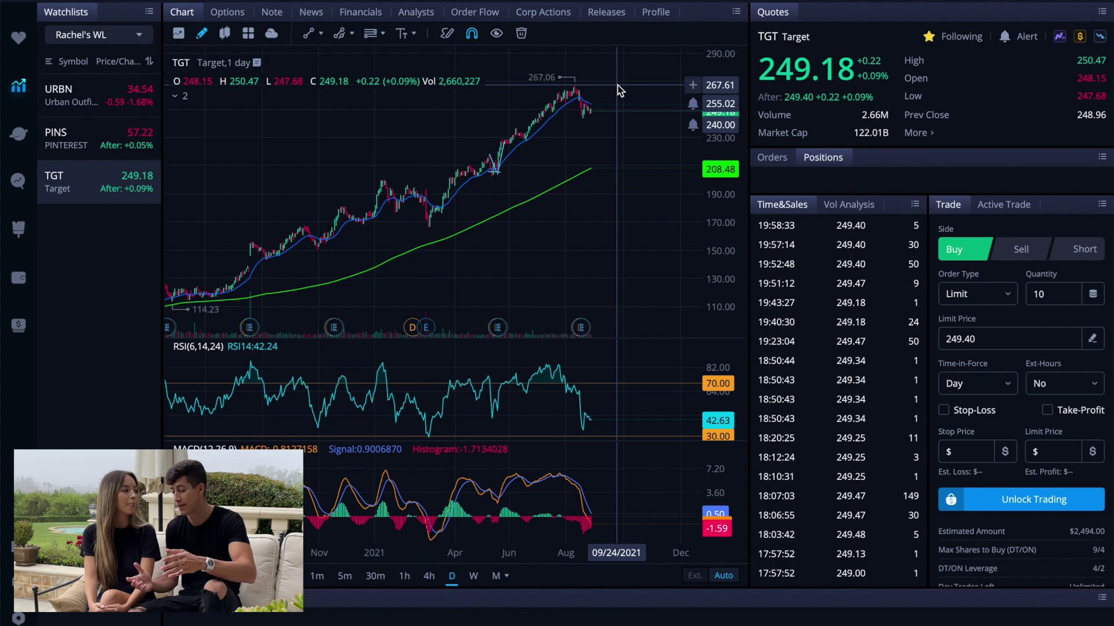
Enter ticker TGT after Stock Ticker in the trade-plan note
{"action": "key", "text": "ctrl+Up"}
{"action": "left_click", "coordinate": [1037, 108]}
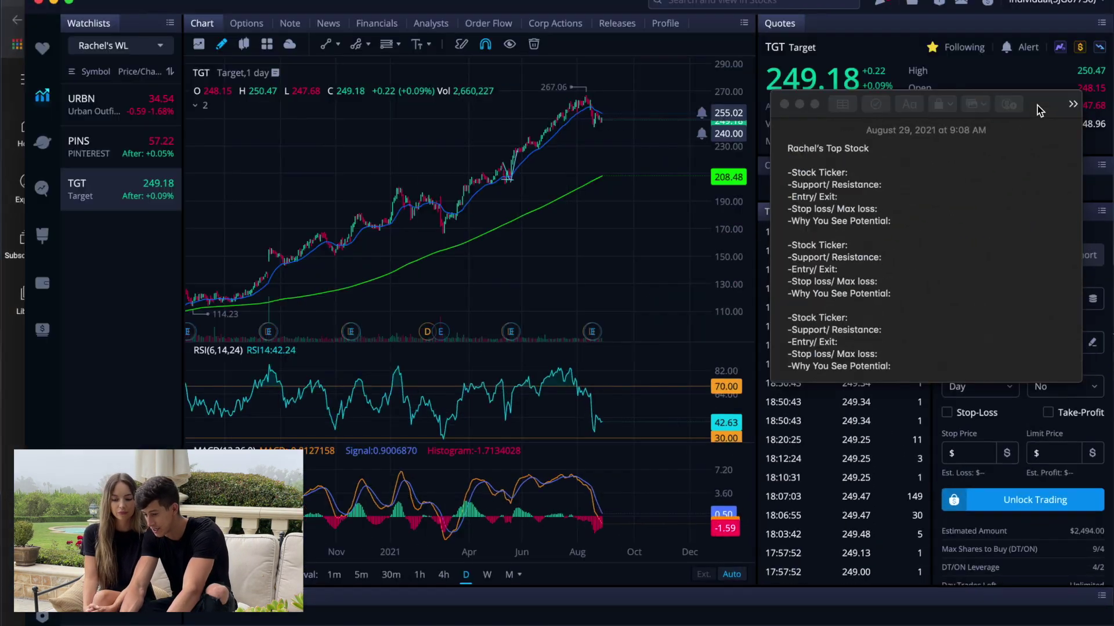
{"action": "left_click", "coordinate": [881, 175]}
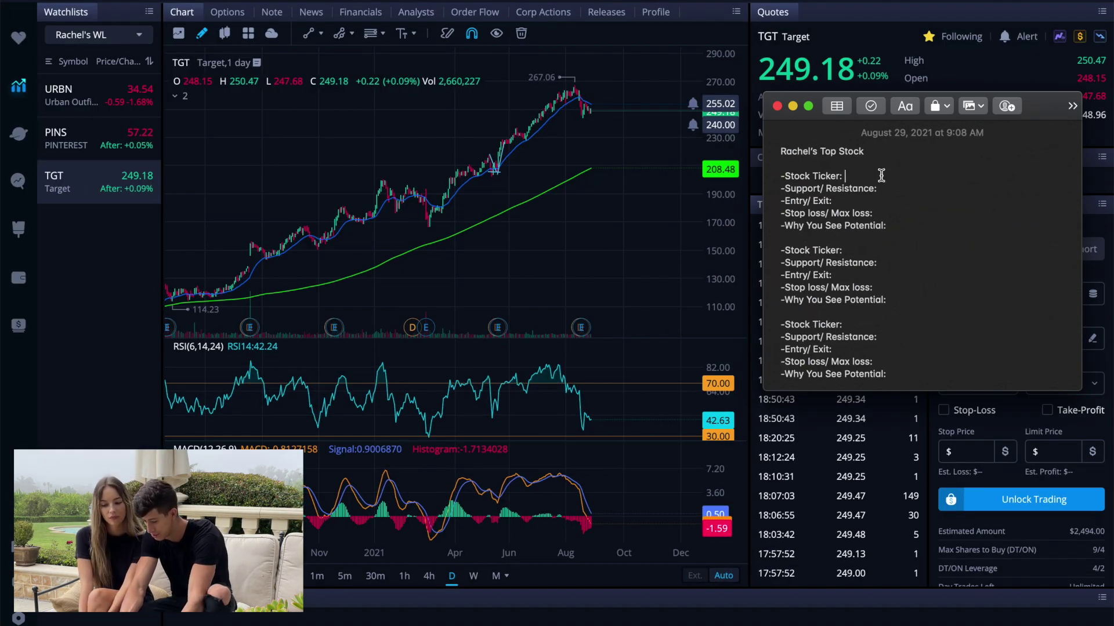
{"action": "type", "text": "TGT"}
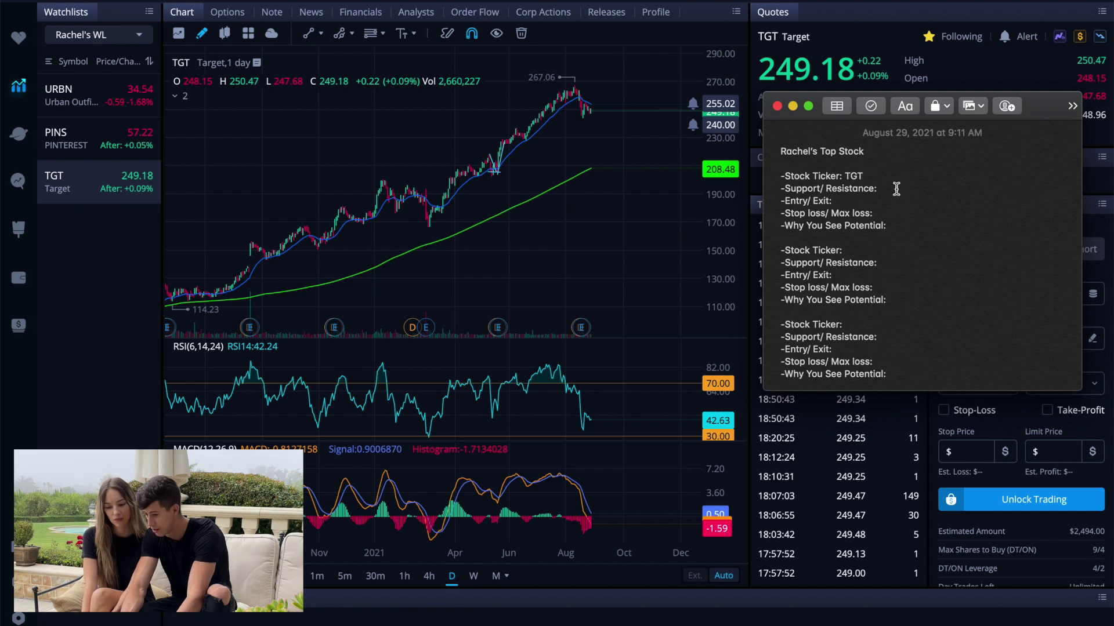
Check TGT's chart, then enter support/resistance 245/ 270 in the note
{"action": "left_click", "coordinate": [511, 113]}
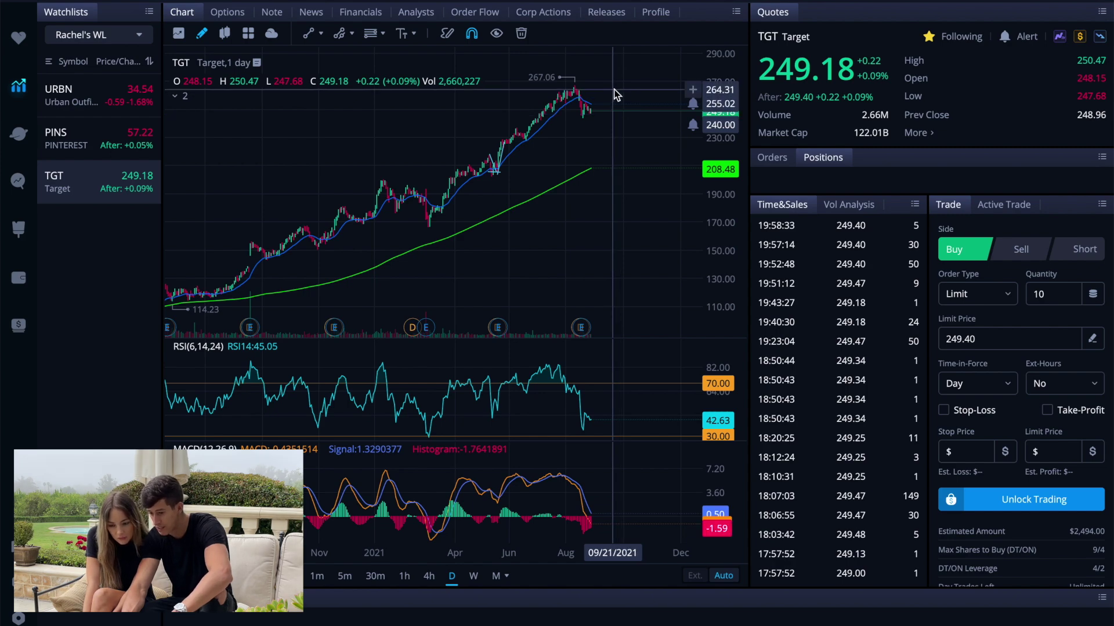
{"action": "key", "text": "ctrl+Up"}
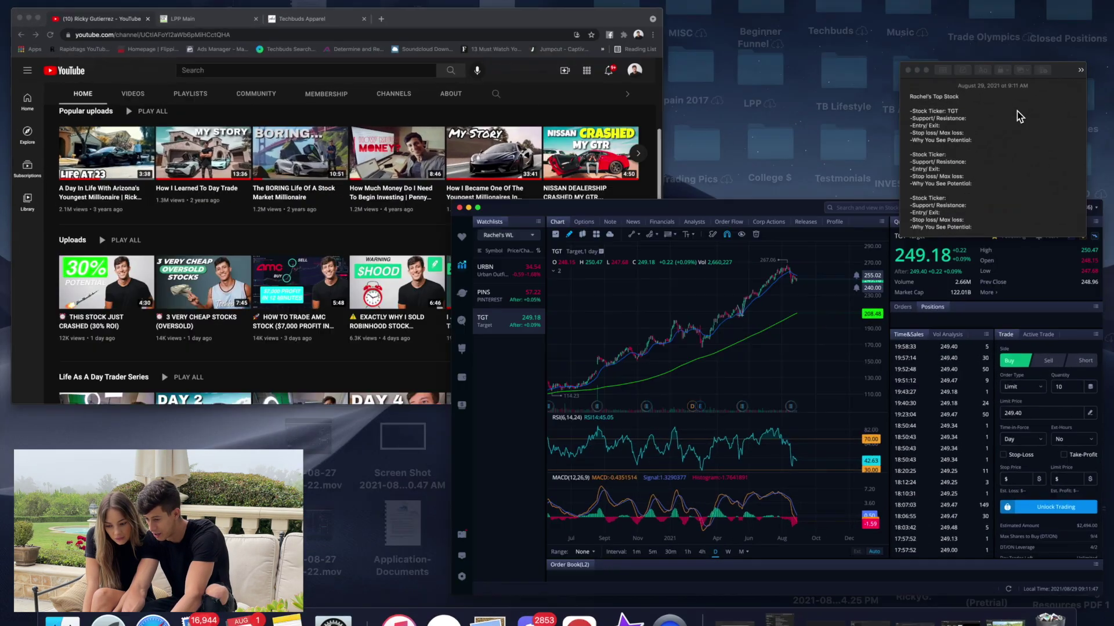
{"action": "left_click", "coordinate": [1018, 110]}
{"action": "left_click", "coordinate": [894, 191]}
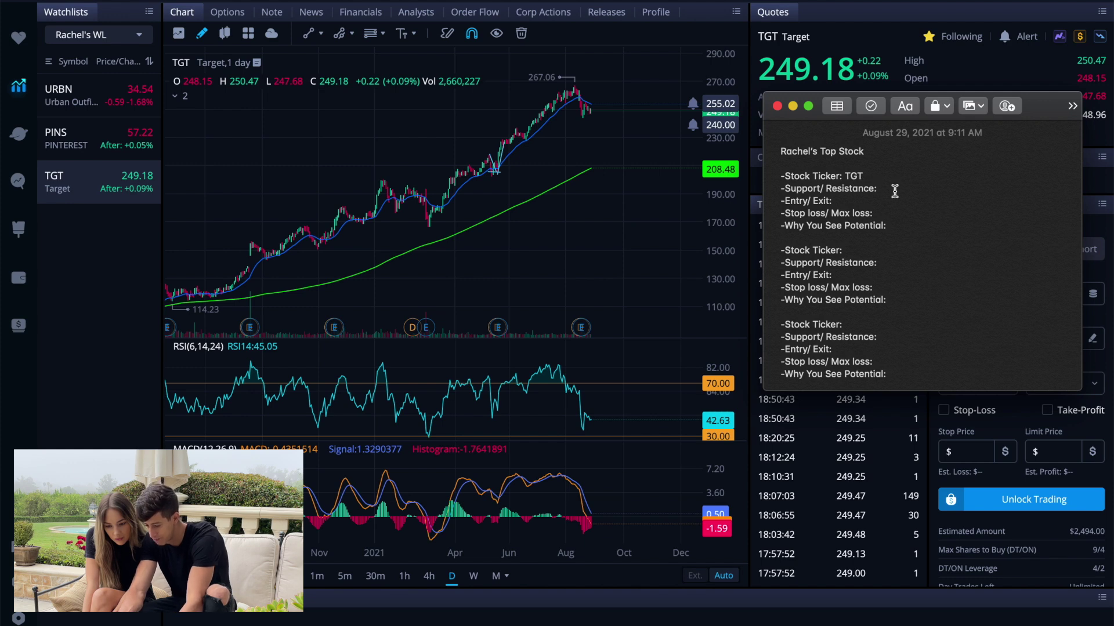
{"action": "type", "text": "24"}
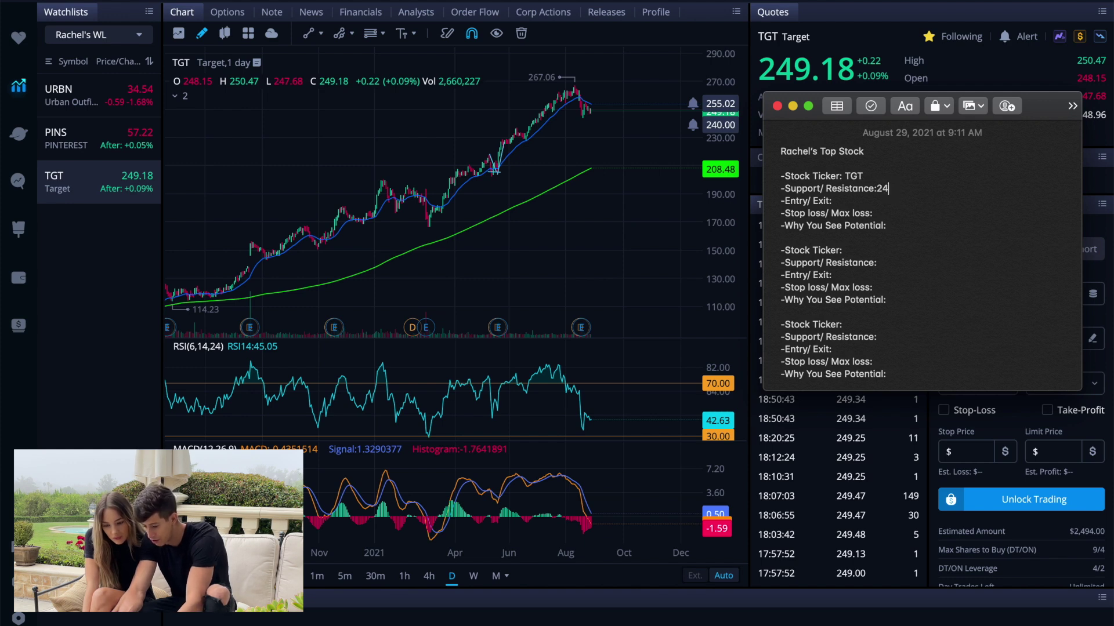
{"action": "type", "text": "5/"}
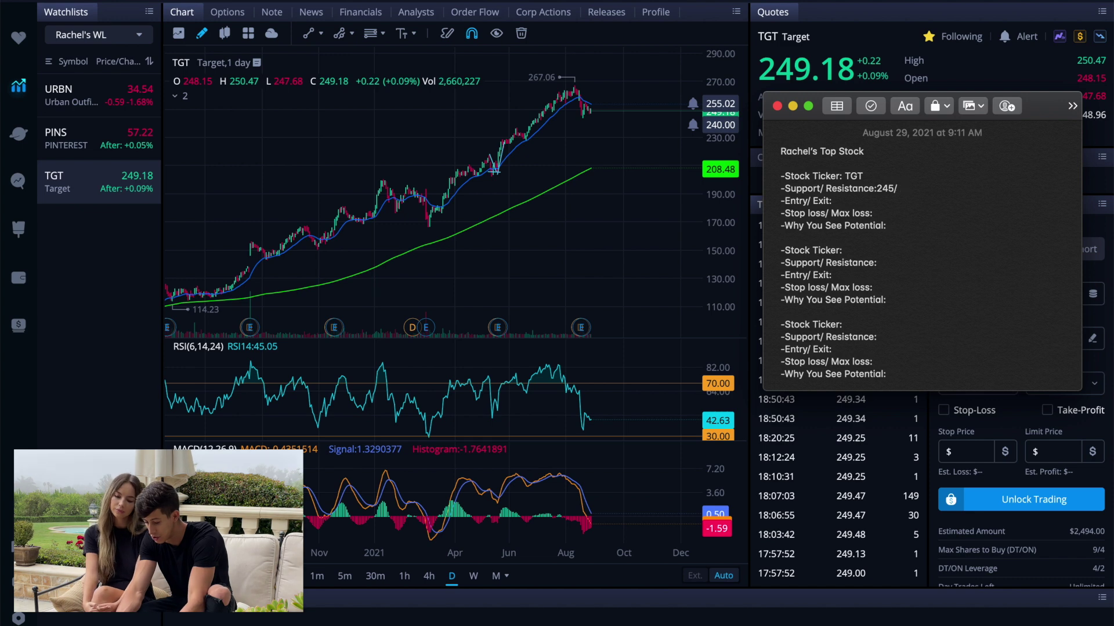
{"action": "type", "text": " 27"}
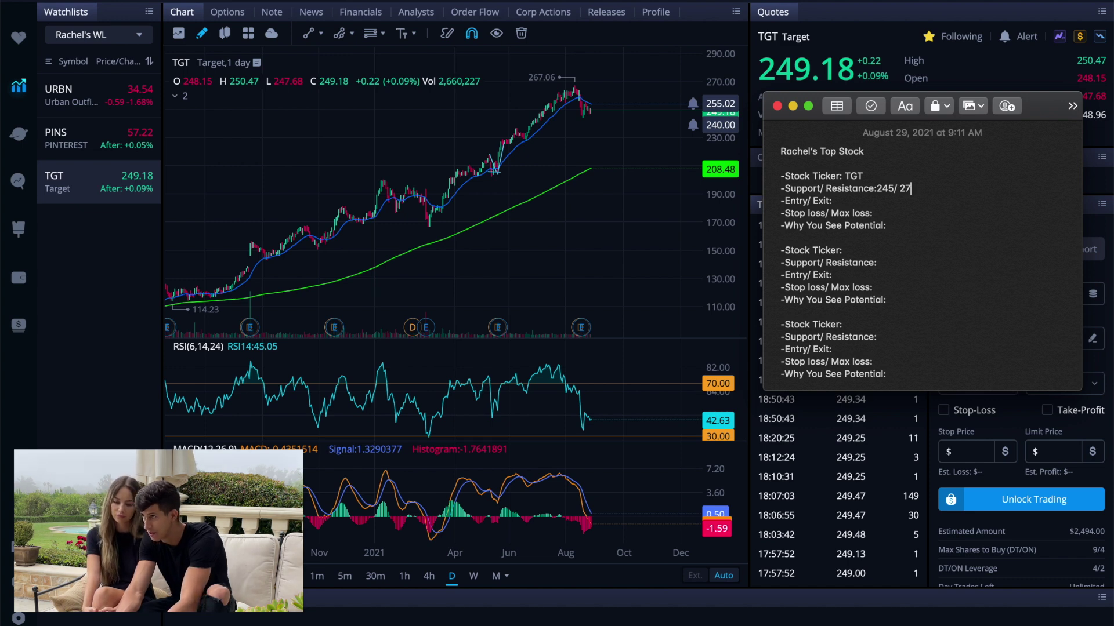
{"action": "type", "text": "0"}
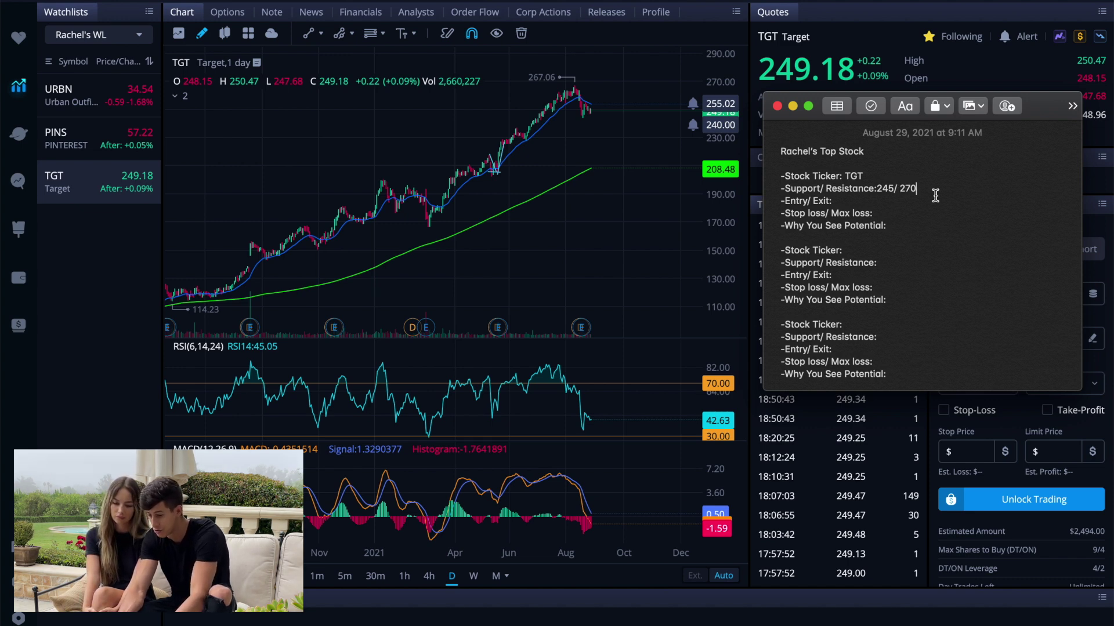
{"action": "left_click", "coordinate": [867, 200]}
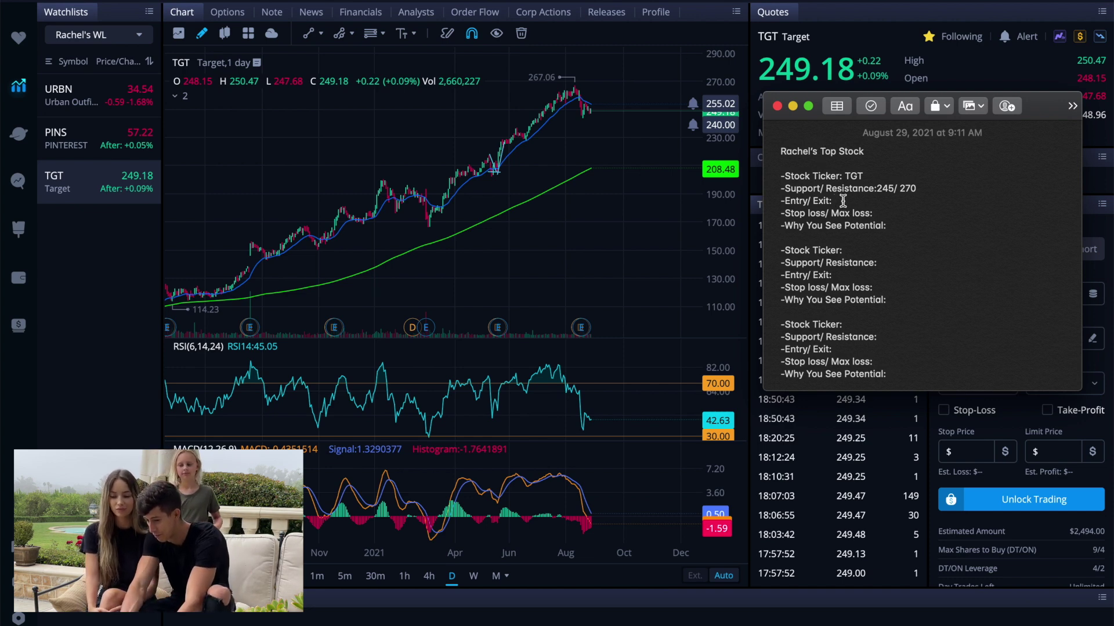
{"action": "left_click", "coordinate": [653, 138]}
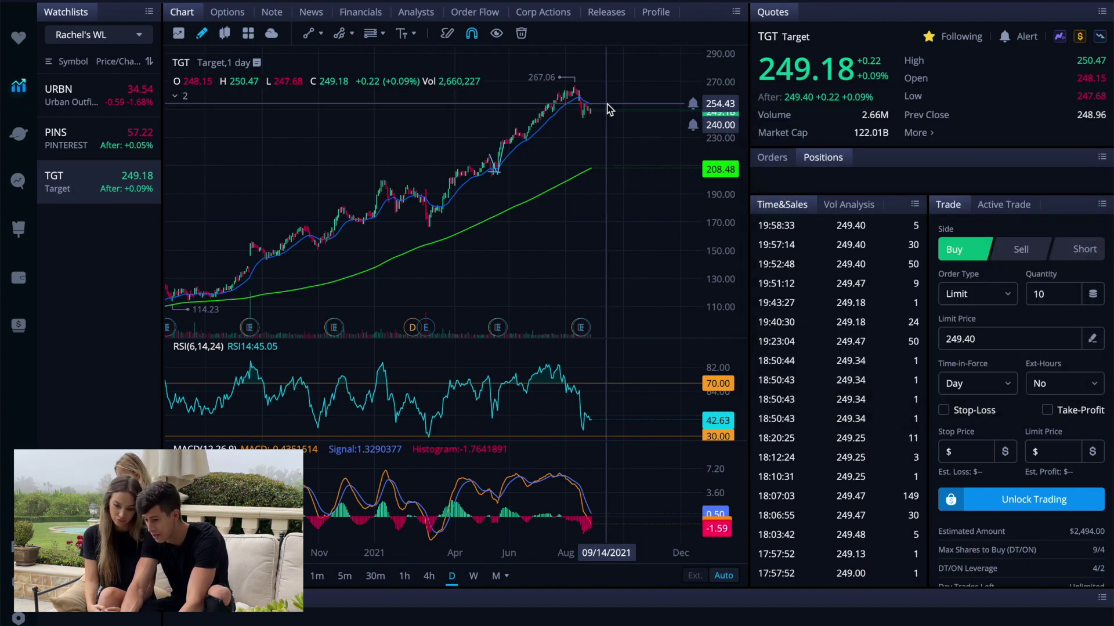
Enter TGT entry/exit 253/ 267 in the trade-plan note
{"action": "key", "text": "ctrl+Up"}
{"action": "left_click", "coordinate": [931, 137]}
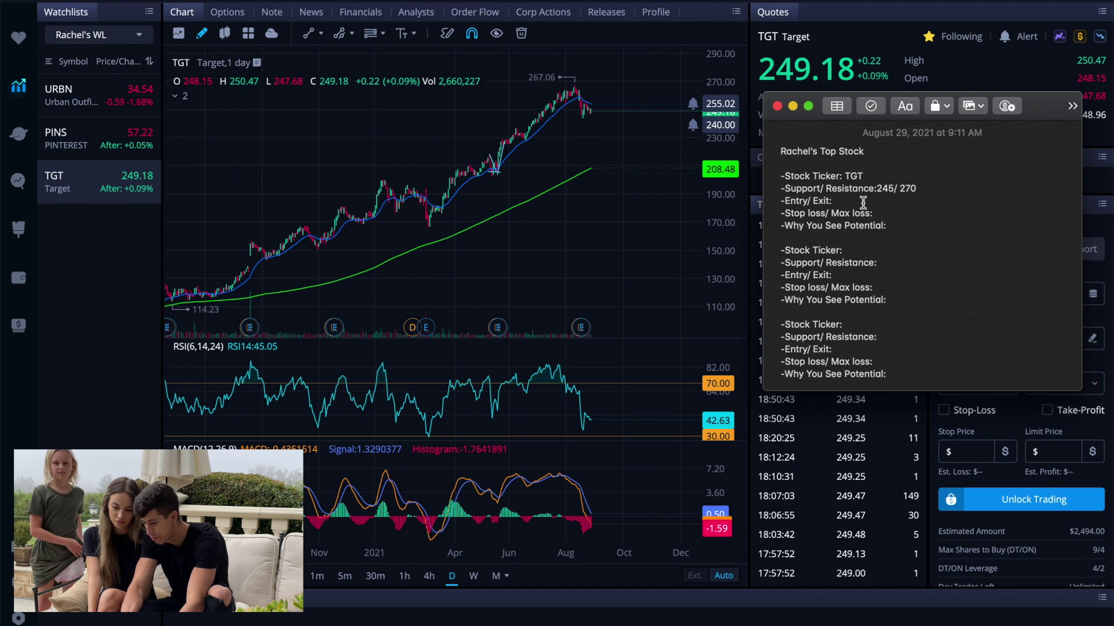
{"action": "left_click", "coordinate": [863, 203]}
{"action": "type", "text": "253"}
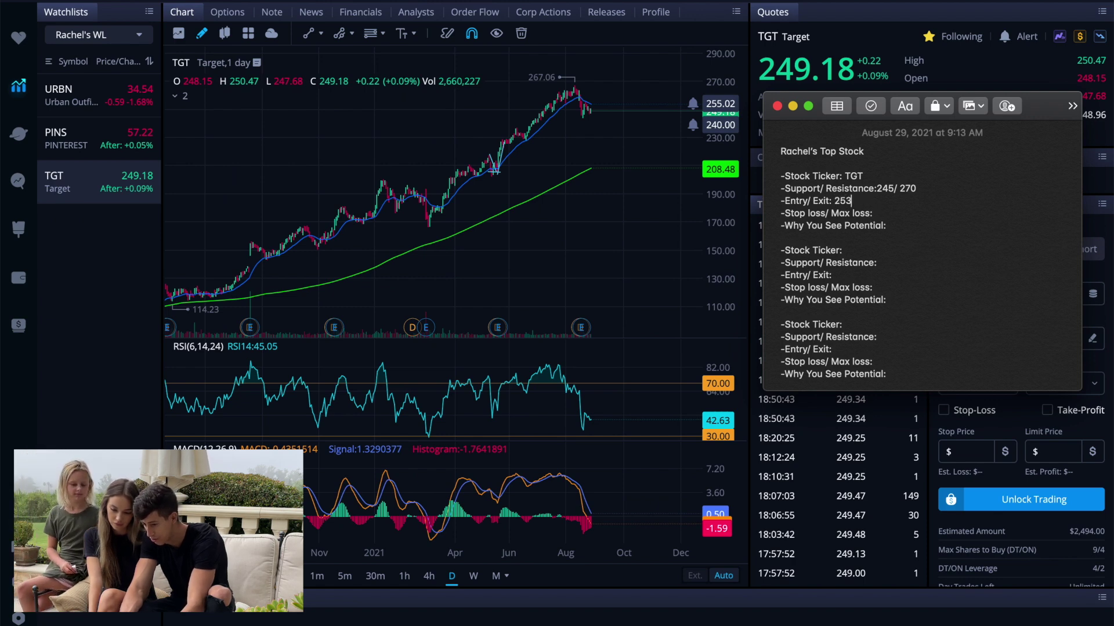
{"action": "type", "text": "/"}
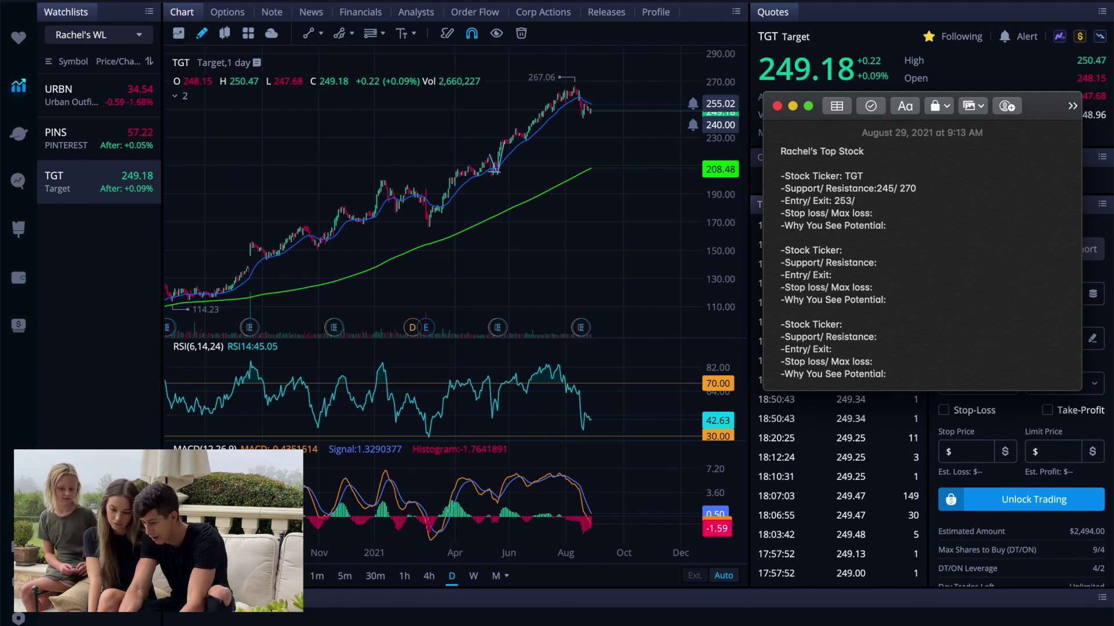
{"action": "type", "text": " 267"}
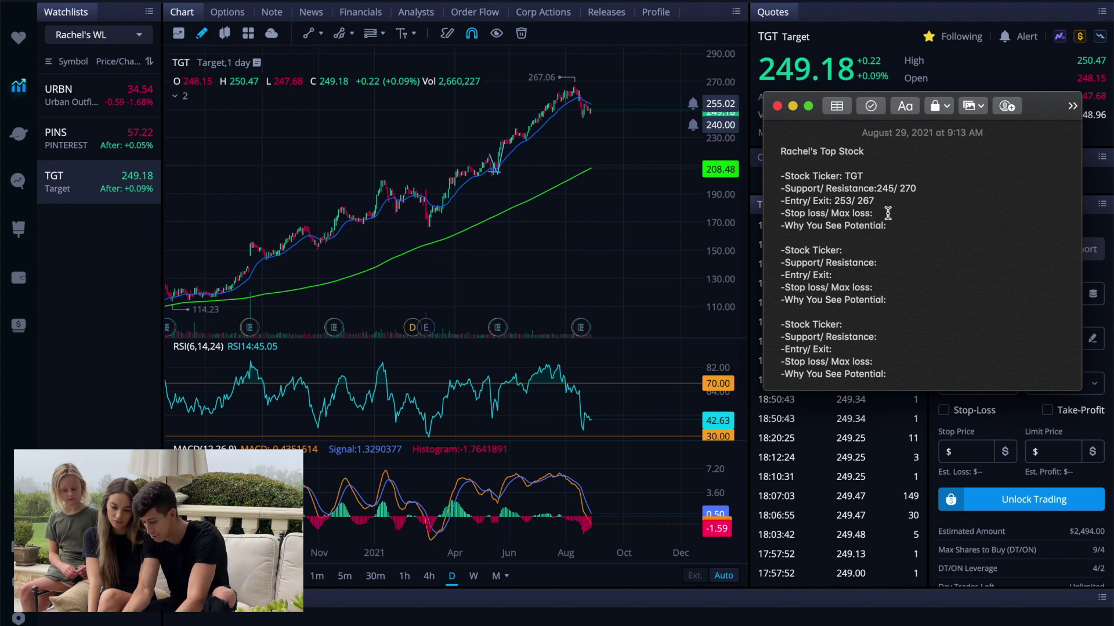
Enter TGT stop loss 240 and rationale CONSISTENT (PULLBACK)
{"action": "left_click", "coordinate": [888, 213]}
{"action": "type", "text": "240"}
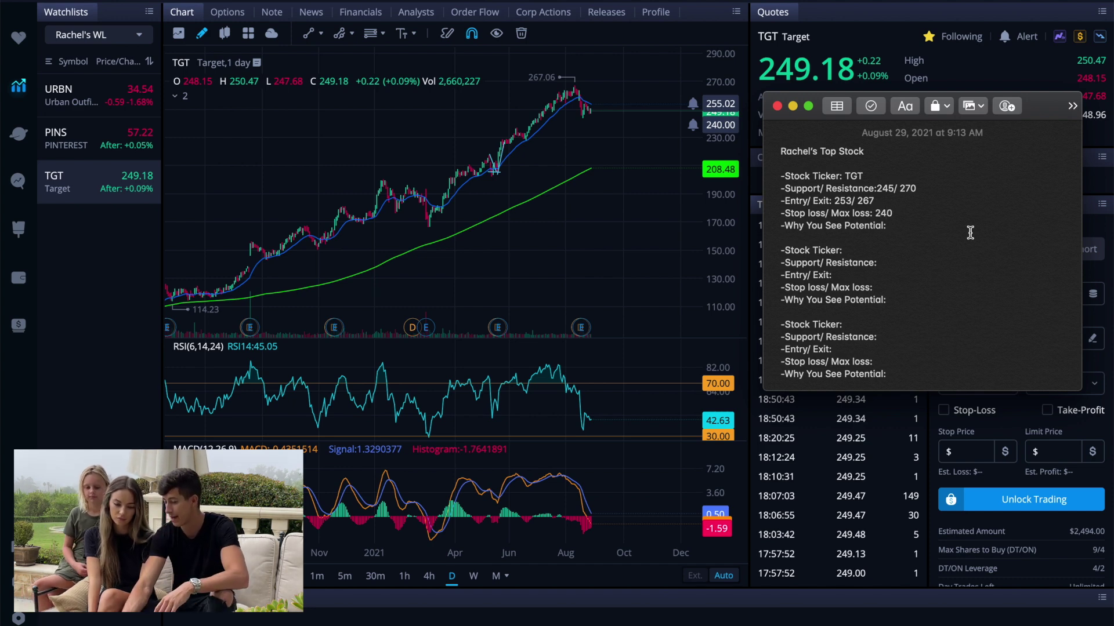
{"action": "left_click", "coordinate": [921, 231]}
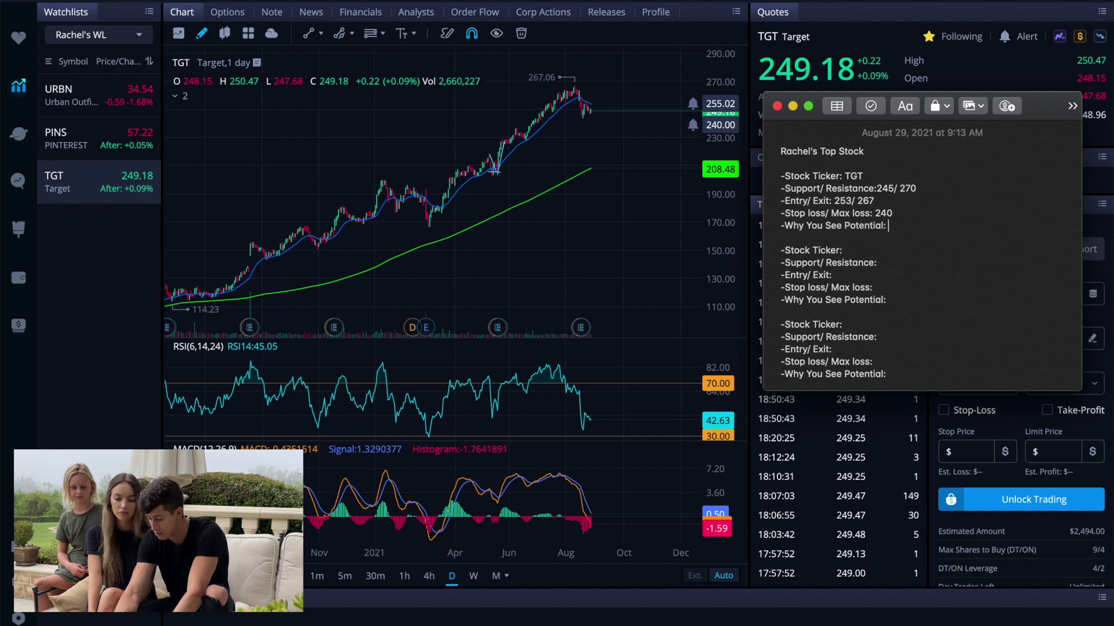
{"action": "type", "text": "CONSISTENT "}
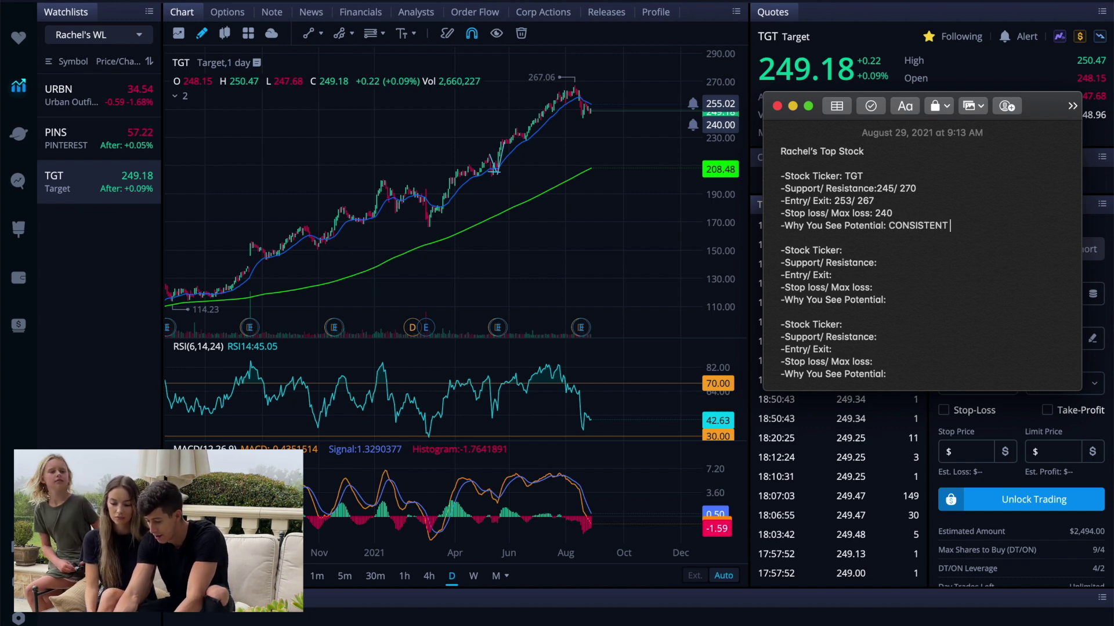
{"action": "type", "text": "(PUL"}
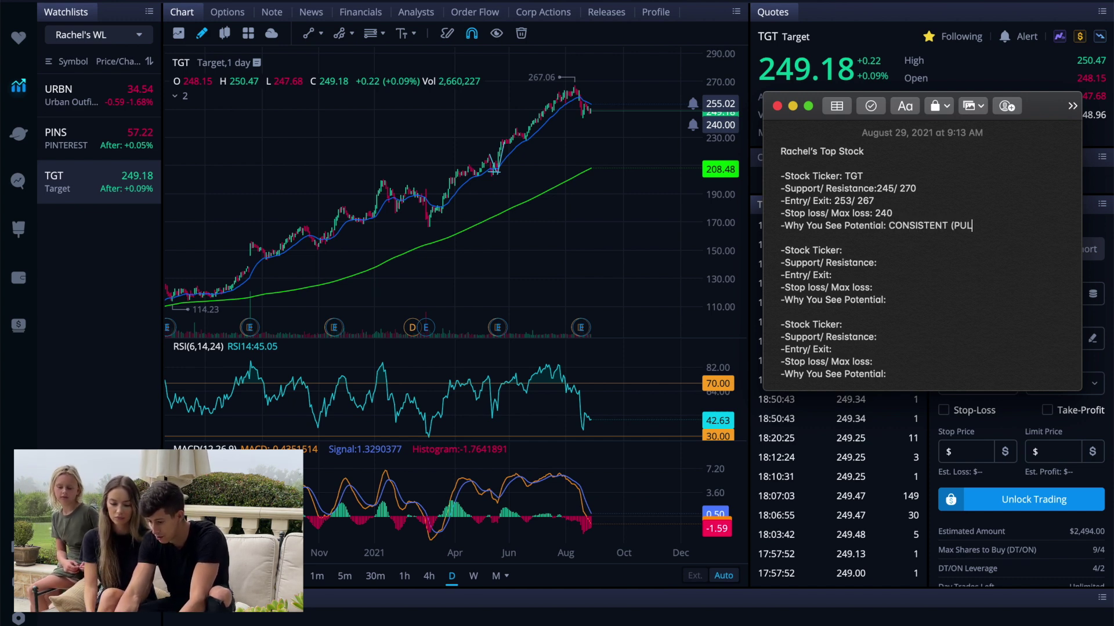
{"action": "type", "text": "LBACK)"}
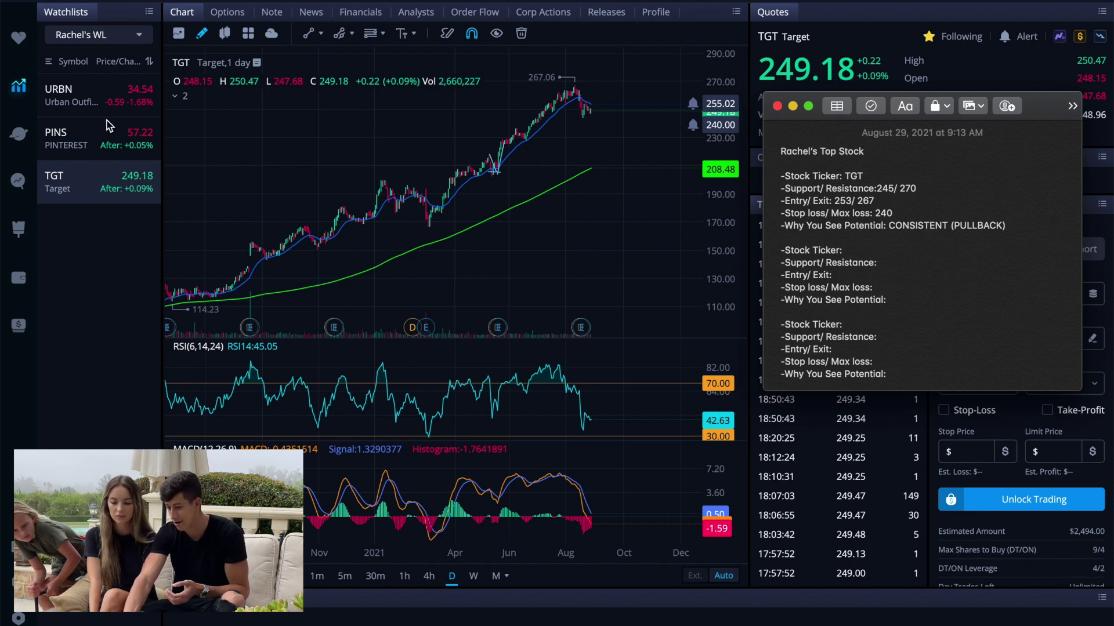
{"action": "left_click", "coordinate": [126, 131]}
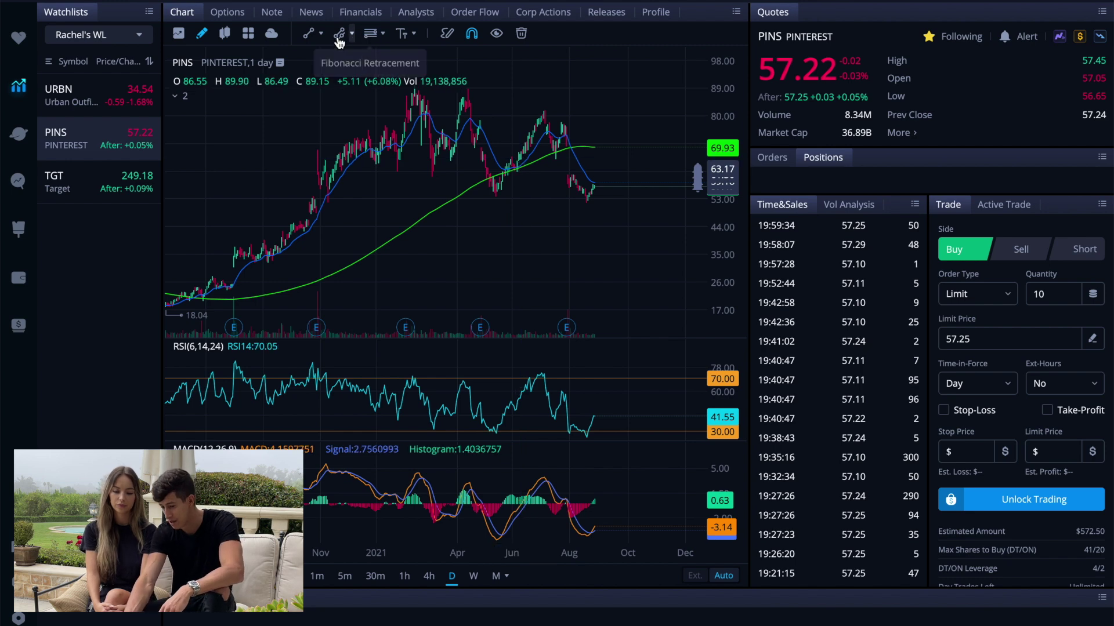
Anchor a trend line on the PINS chart, then bring the trade-plan note forward
{"action": "left_click", "coordinate": [308, 33]}
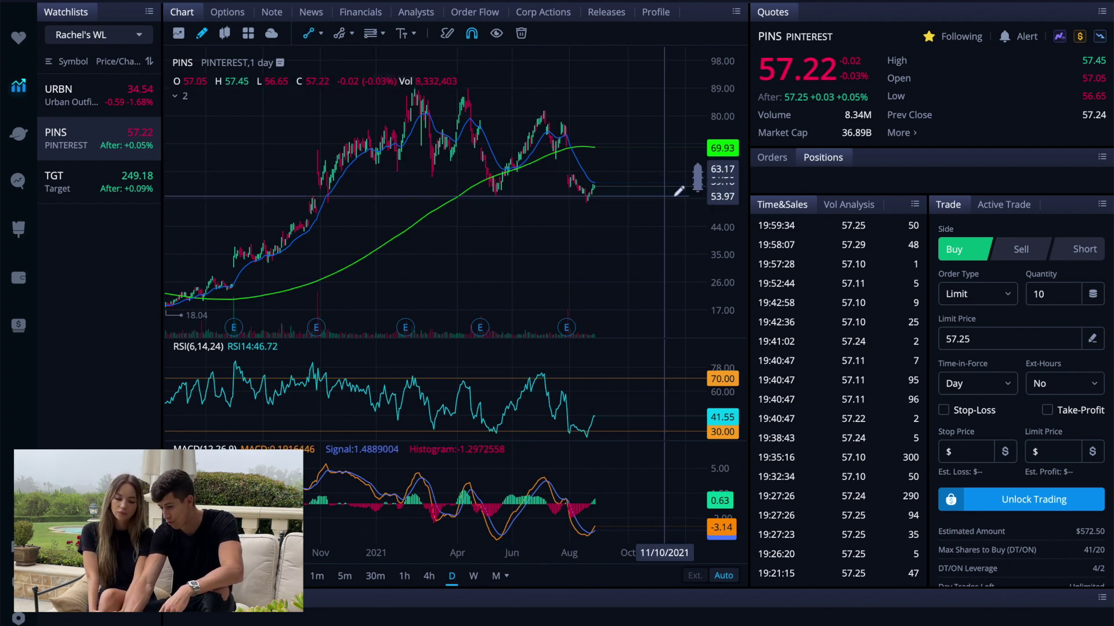
{"action": "left_click", "coordinate": [648, 186]}
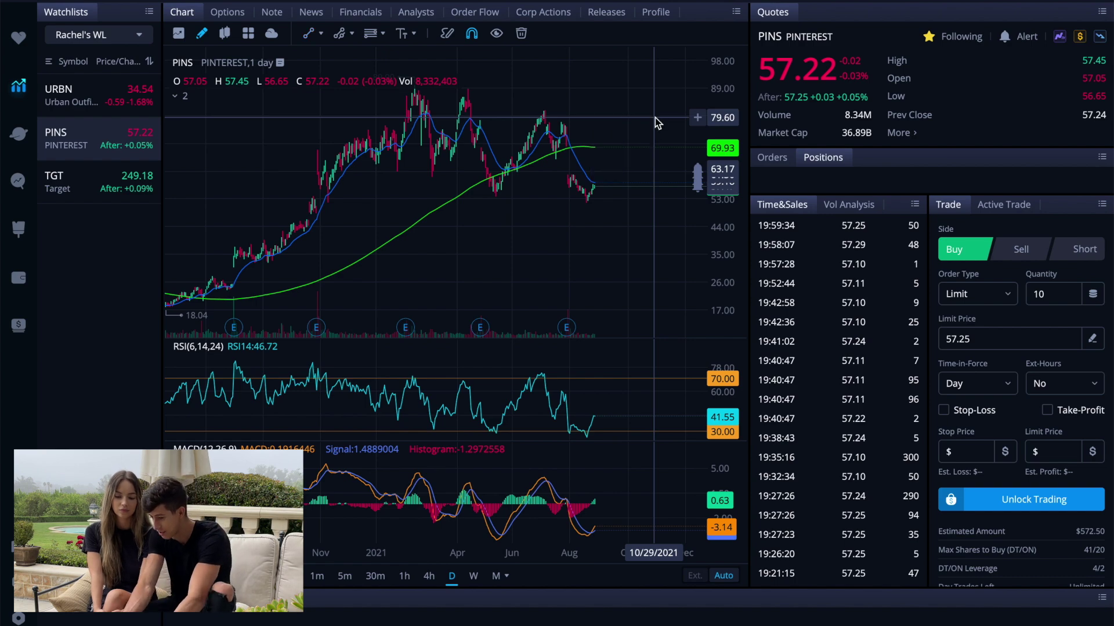
{"action": "key", "text": "ctrl+Up"}
{"action": "left_click", "coordinate": [1026, 141]}
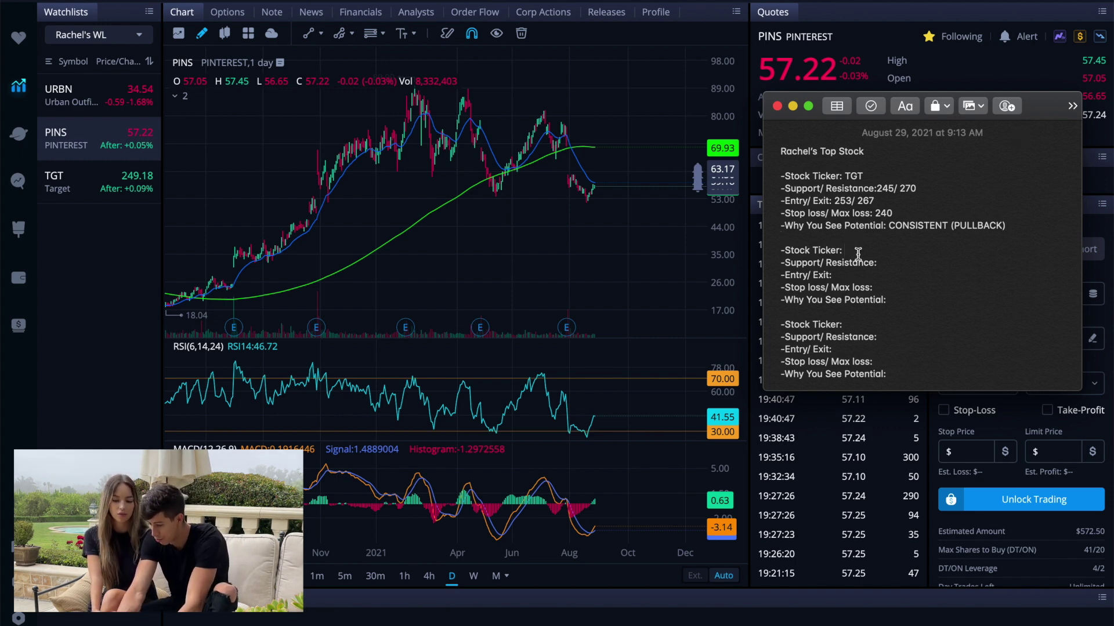
Enter ticker pins and support/resistance 50/70 in the second block
{"action": "type", "text": "pins"}
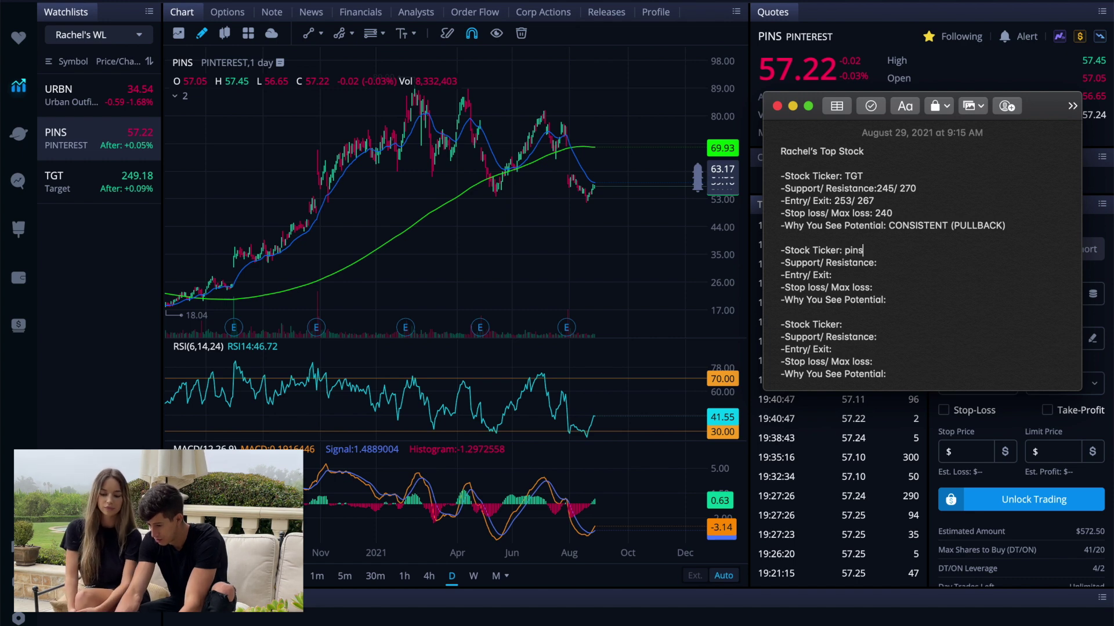
{"action": "left_click", "coordinate": [897, 261]}
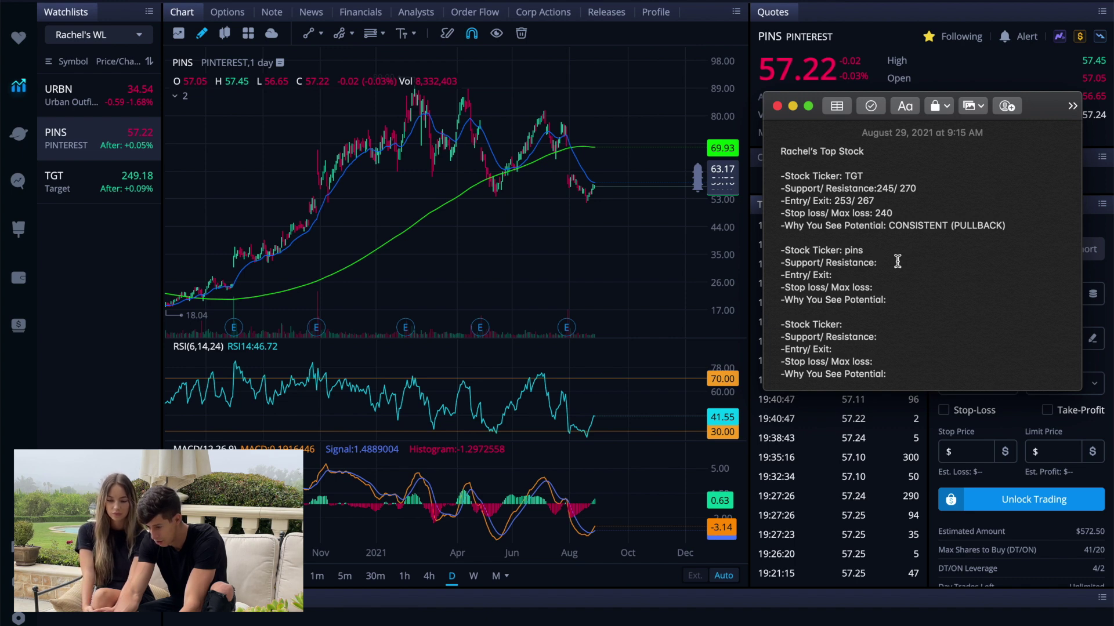
{"action": "type", "text": "50"}
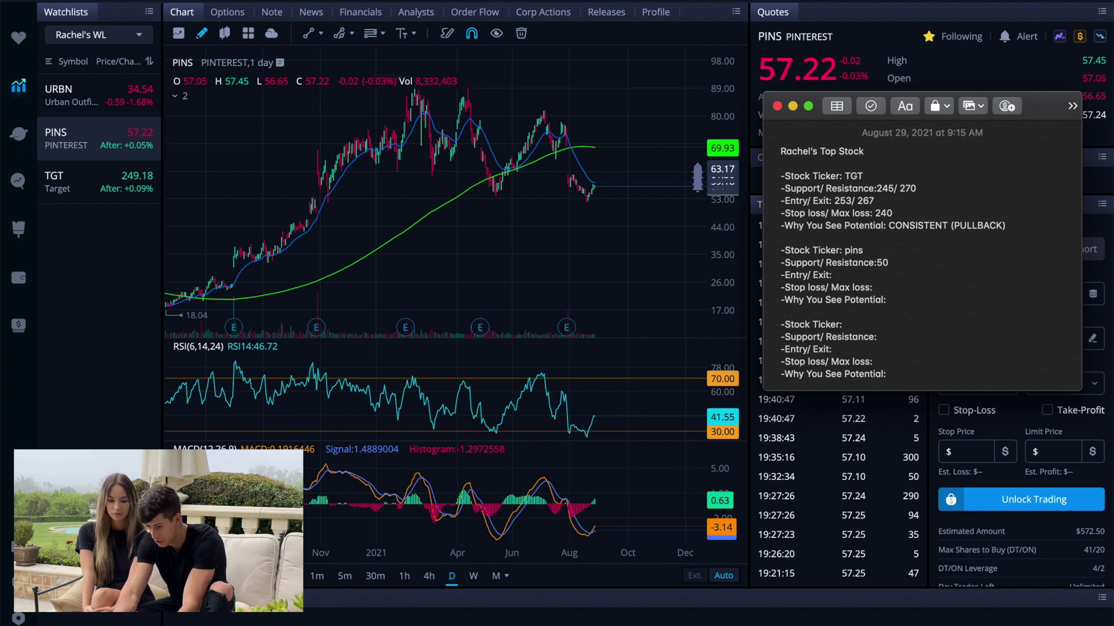
{"action": "type", "text": "/70"}
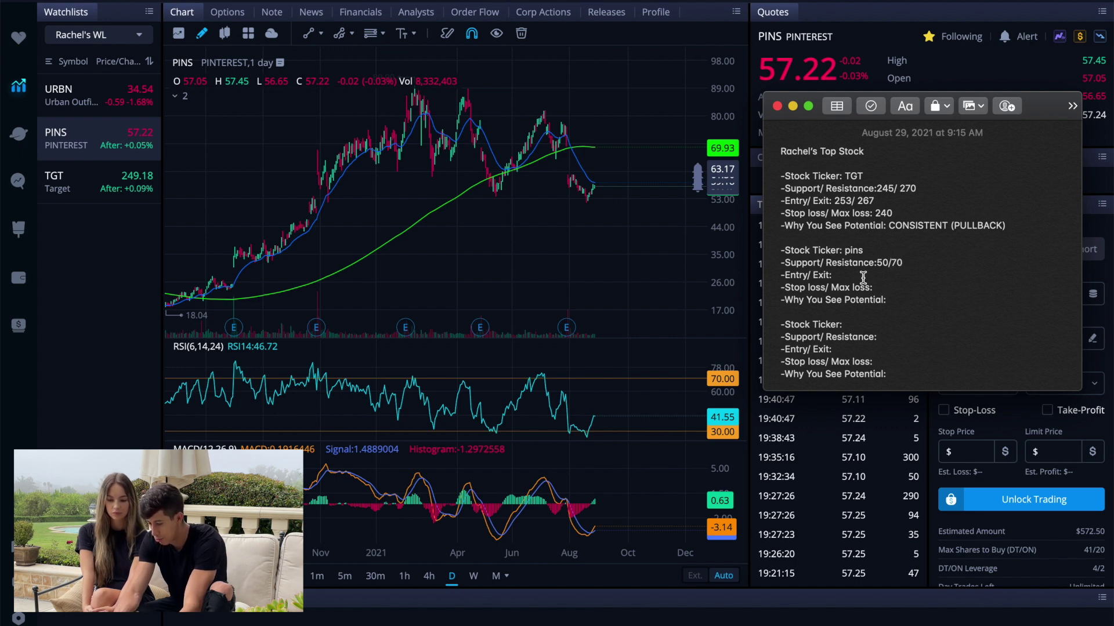
Check the PINS chart and enter entry/exit 58/70 in the note
{"action": "left_click", "coordinate": [619, 186]}
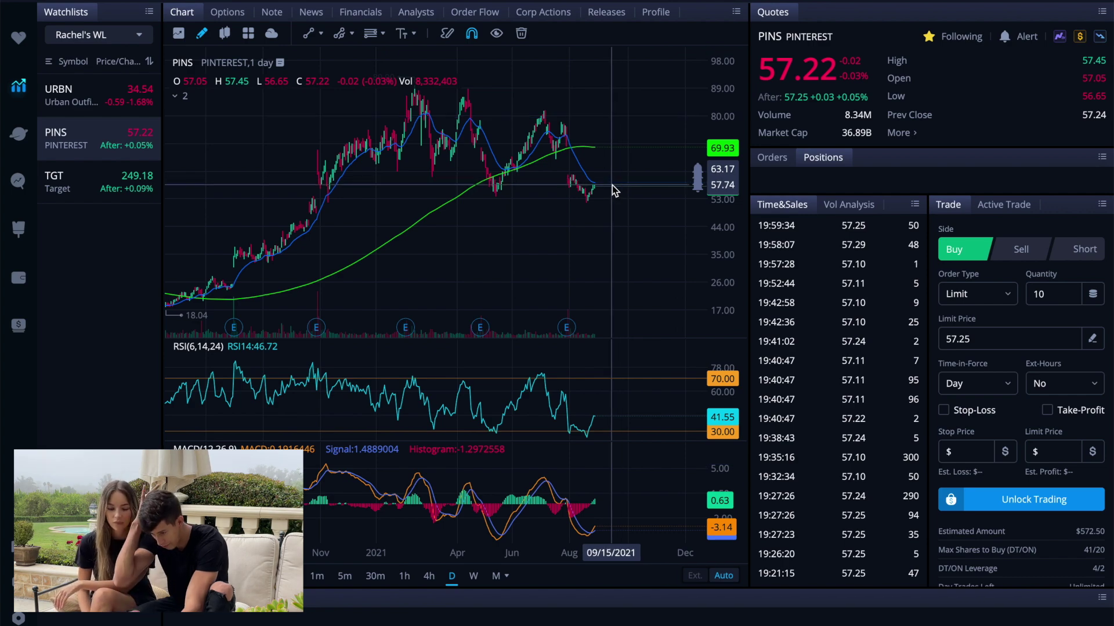
{"action": "key", "text": "ctrl+Up"}
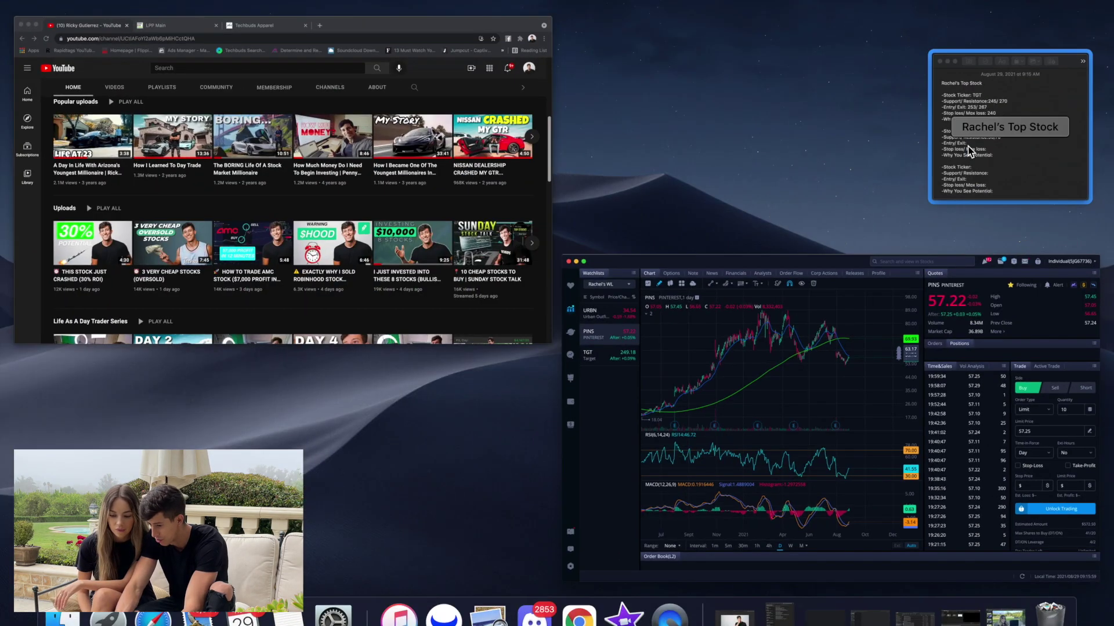
{"action": "left_click", "coordinate": [928, 169]}
{"action": "type", "text": "58/"}
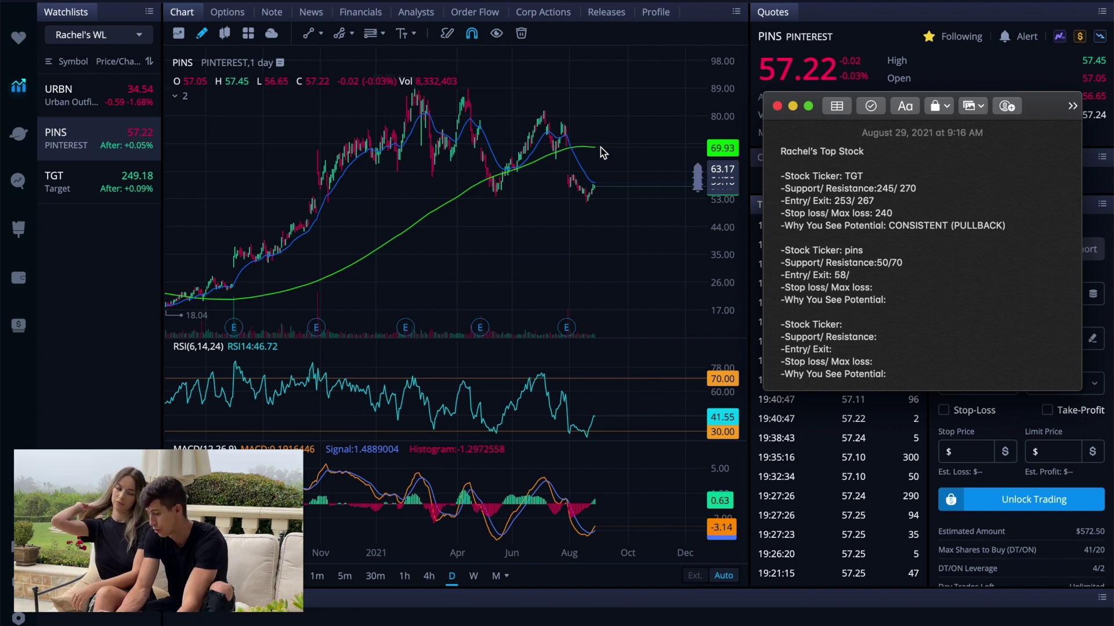
{"action": "left_click", "coordinate": [517, 201]}
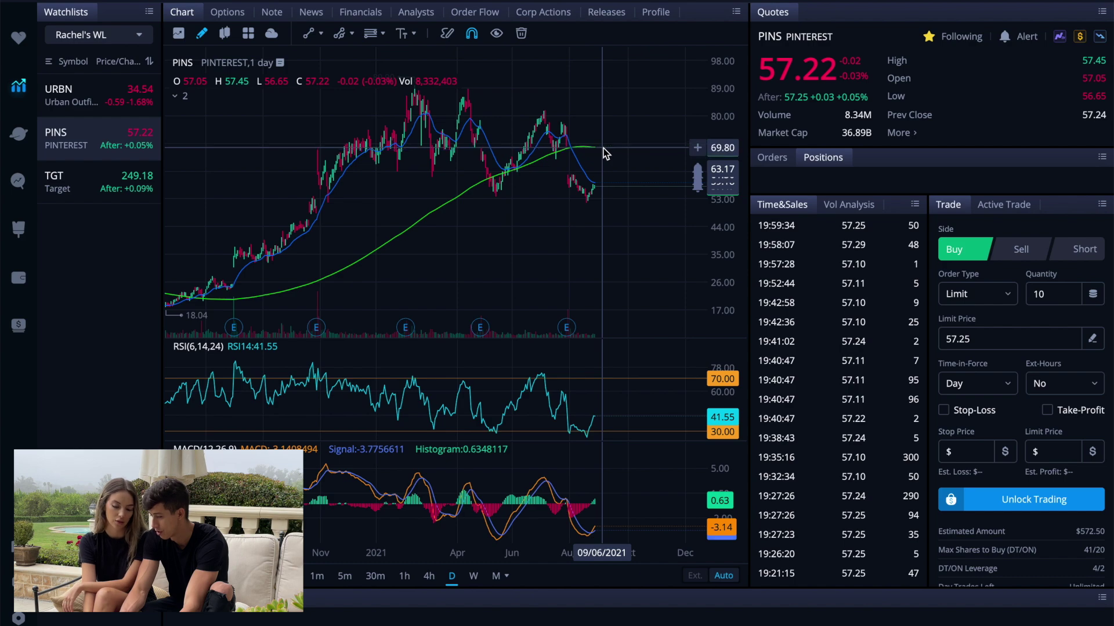
{"action": "key", "text": "ctrl+Up"}
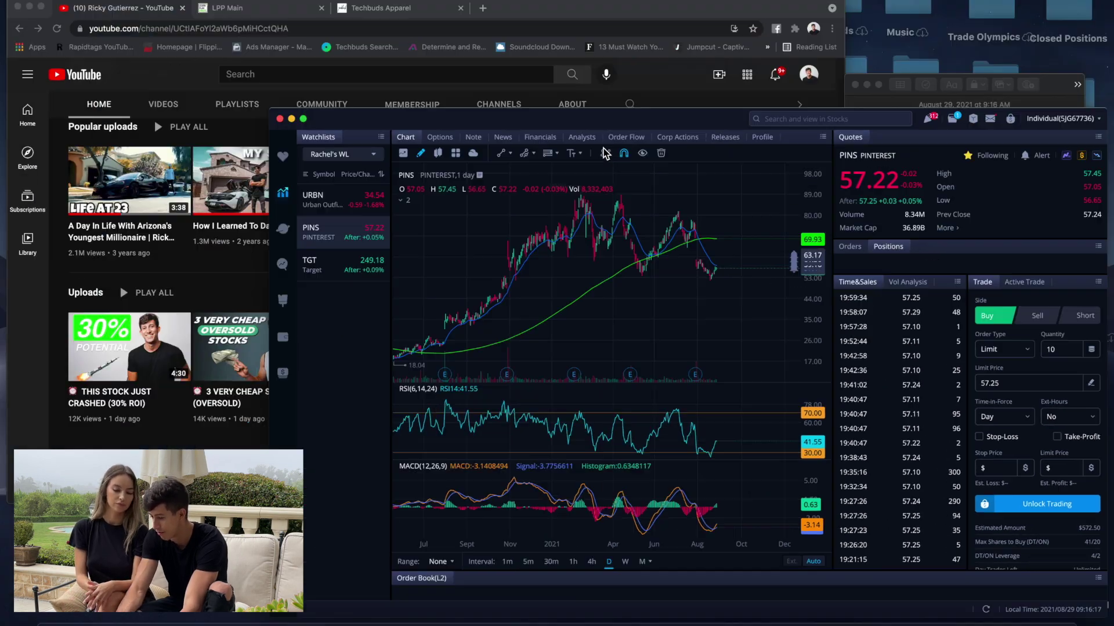
{"action": "left_click", "coordinate": [1070, 138]}
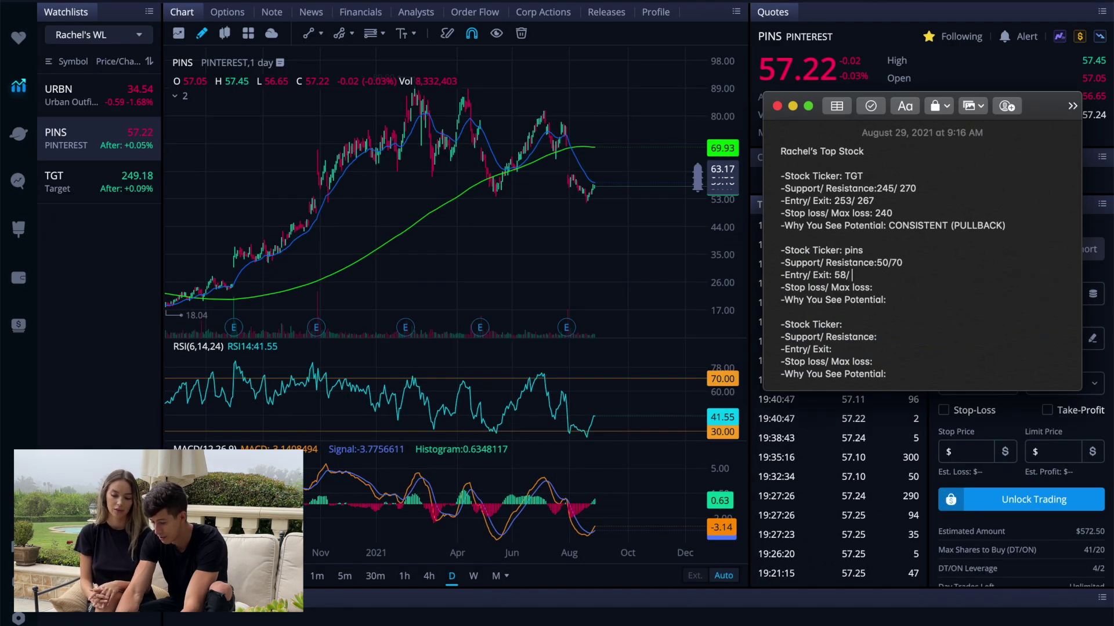
{"action": "type", "text": "70"}
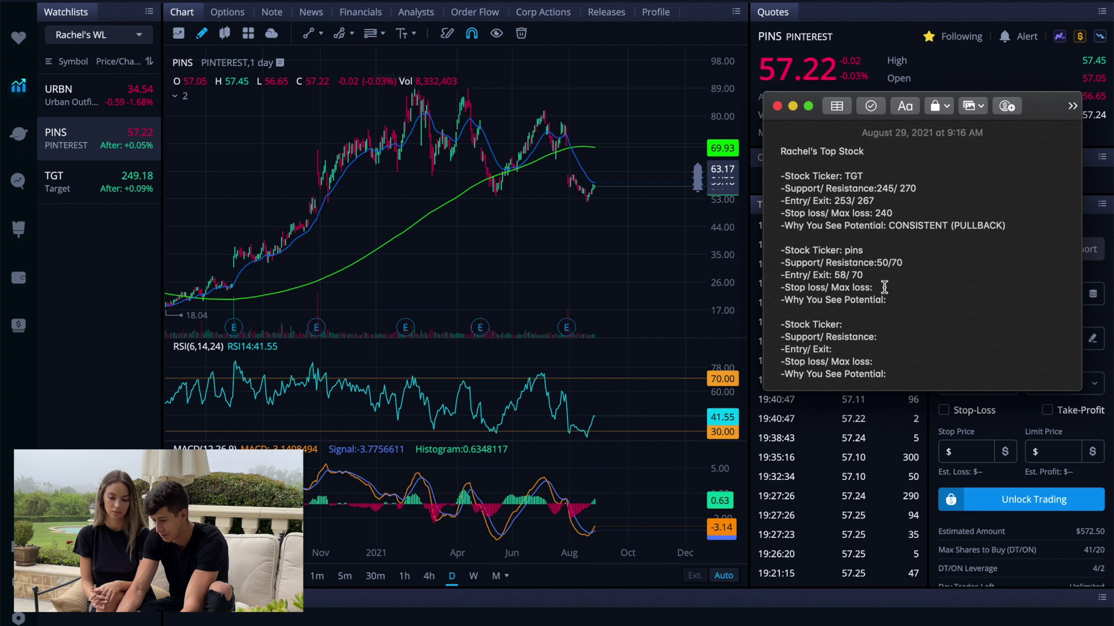
Enter PINS stop loss 50 and rationale 'earnings drop'
{"action": "left_click", "coordinate": [882, 286]}
{"action": "left_click", "coordinate": [603, 200]}
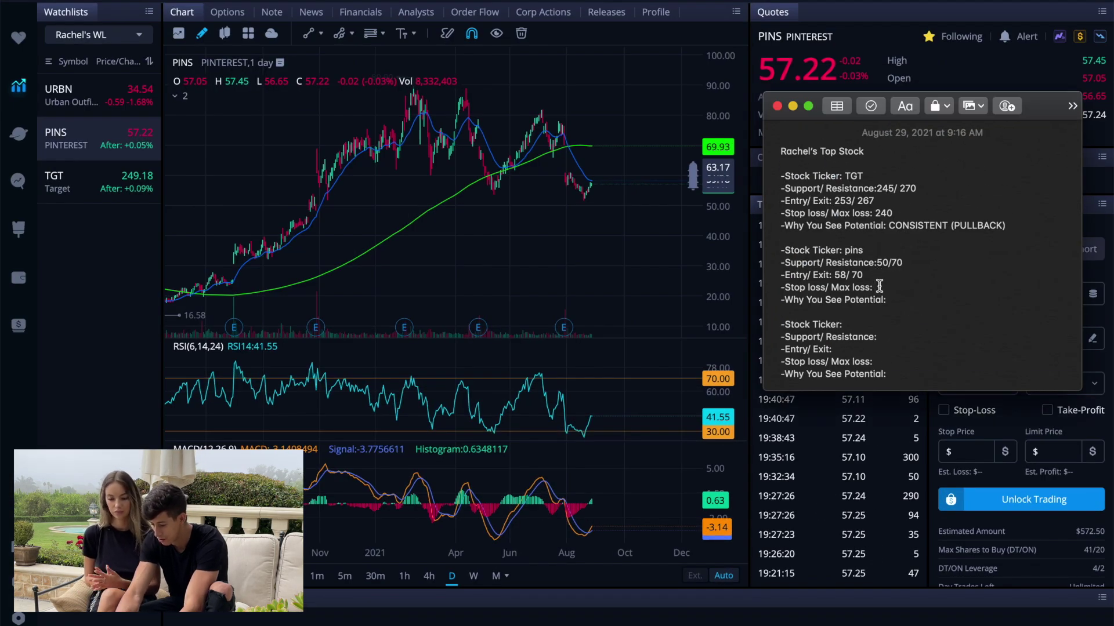
{"action": "left_click", "coordinate": [880, 286]}
{"action": "type", "text": "50"}
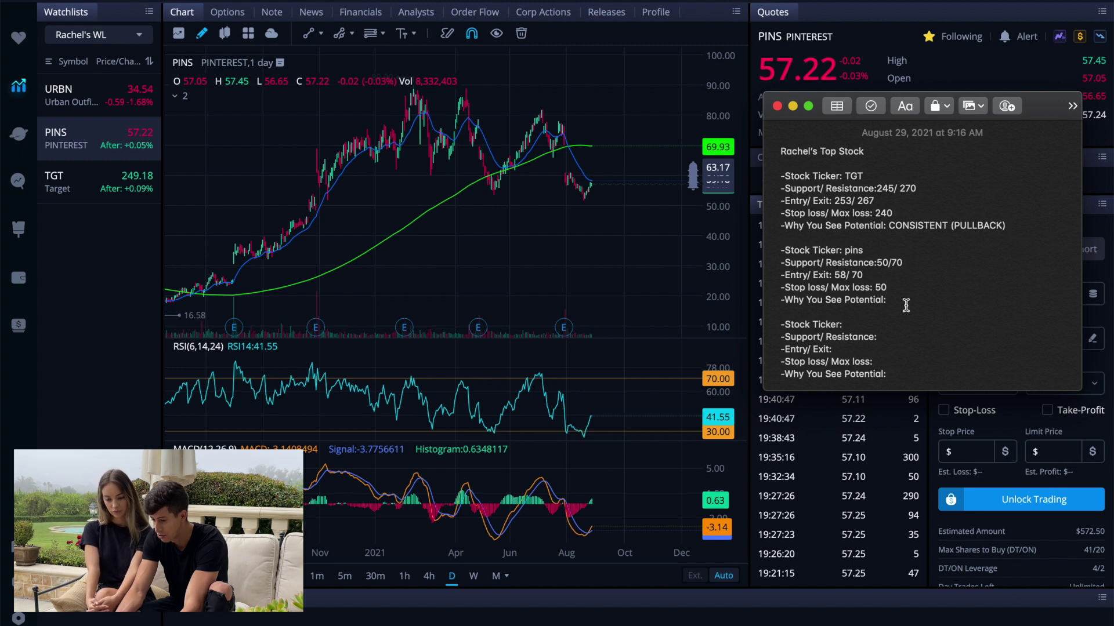
{"action": "left_click", "coordinate": [906, 306]}
{"action": "type", "text": "earnin"}
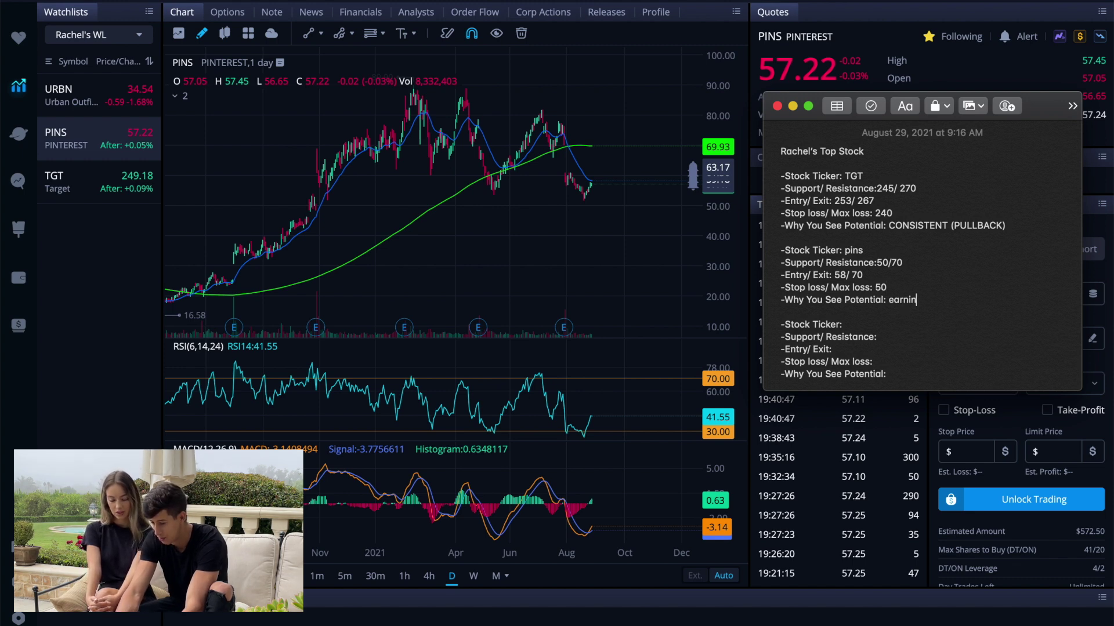
{"action": "type", "text": "gs drop"}
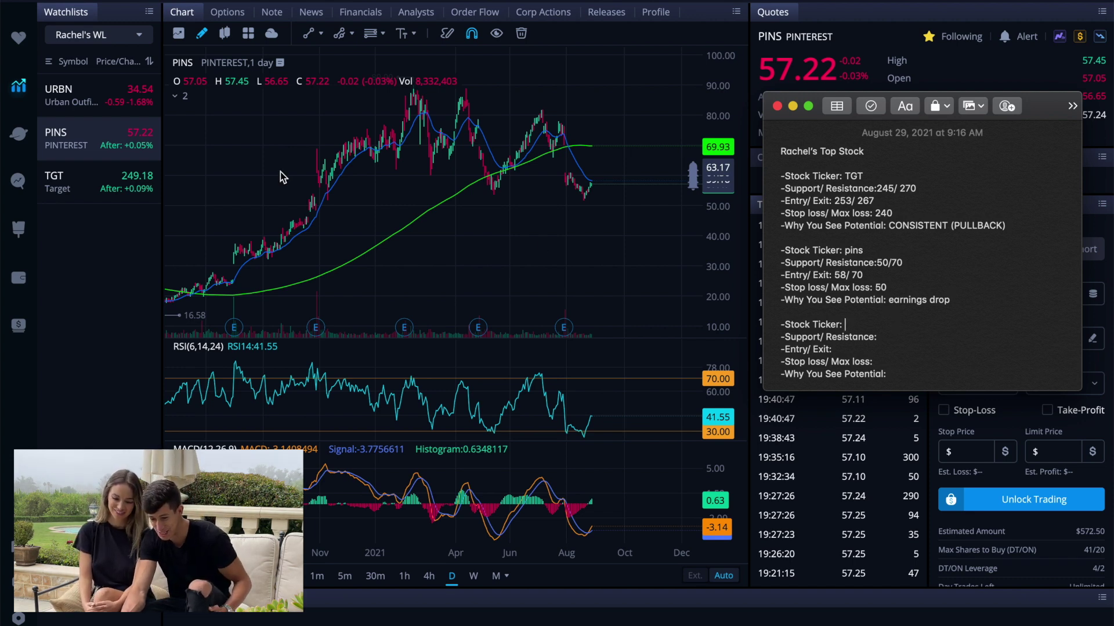
Load the Urban Outfitters chart and zoom and pan to recent prices
{"action": "left_click", "coordinate": [125, 99]}
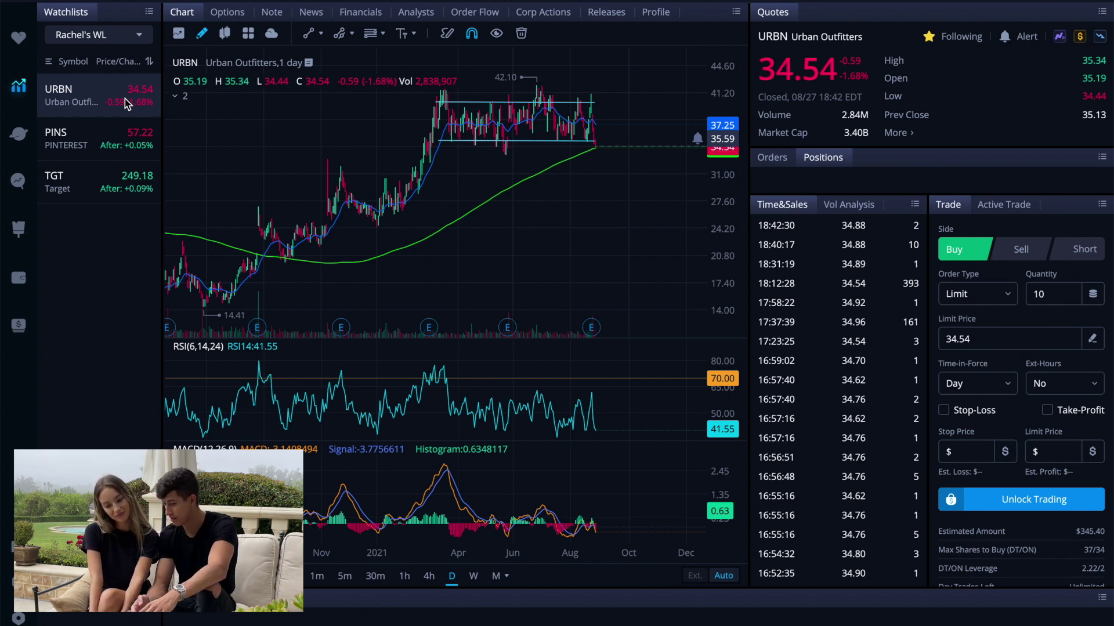
{"action": "scroll", "coordinate": [661, 209], "scroll_direction": "up", "scroll_amount": 5}
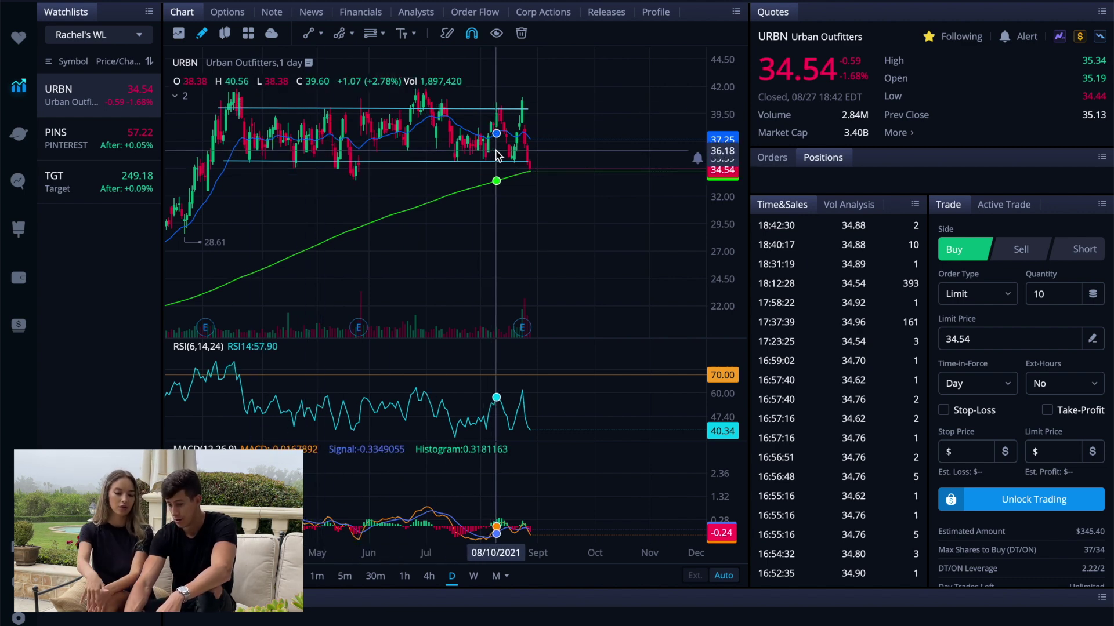
{"action": "scroll", "coordinate": [498, 155], "scroll_direction": "down", "scroll_amount": 2}
{"action": "scroll", "coordinate": [497, 155], "scroll_direction": "right", "scroll_amount": 1}
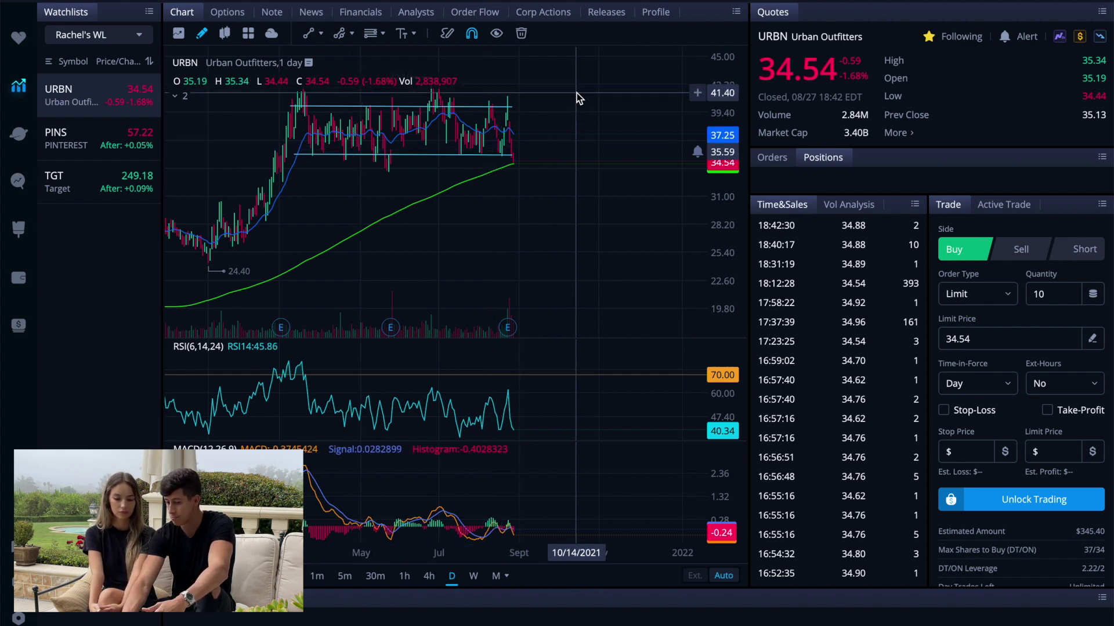
Start a trend line near URBN's recent prices, cancel it, and show all windows
{"action": "left_click", "coordinate": [308, 34]}
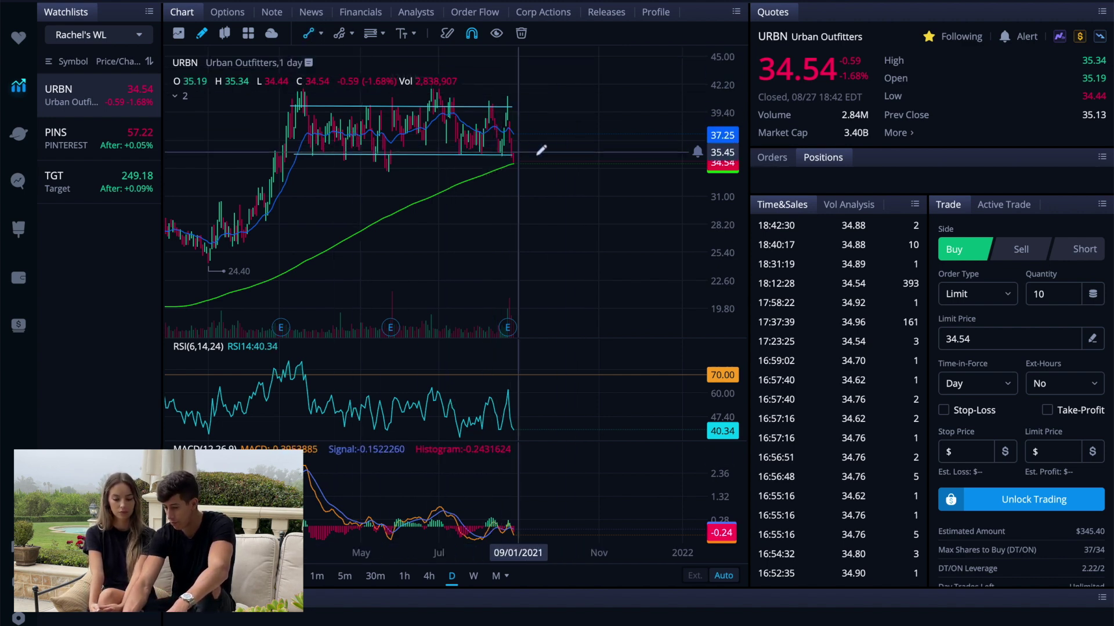
{"action": "left_click", "coordinate": [576, 164]}
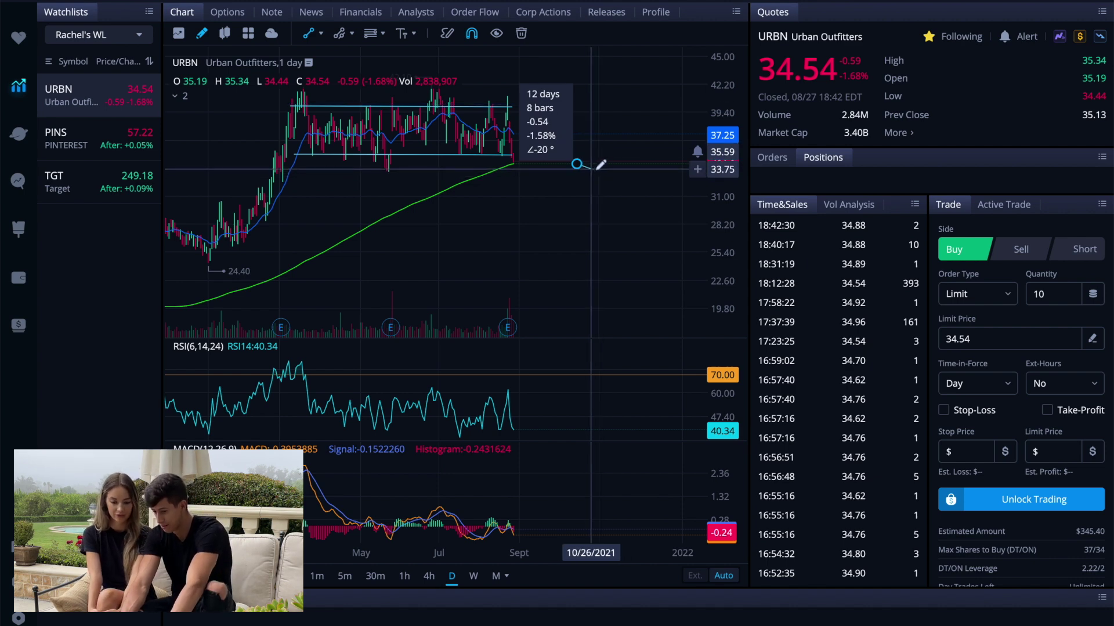
{"action": "key", "text": "Escape"}
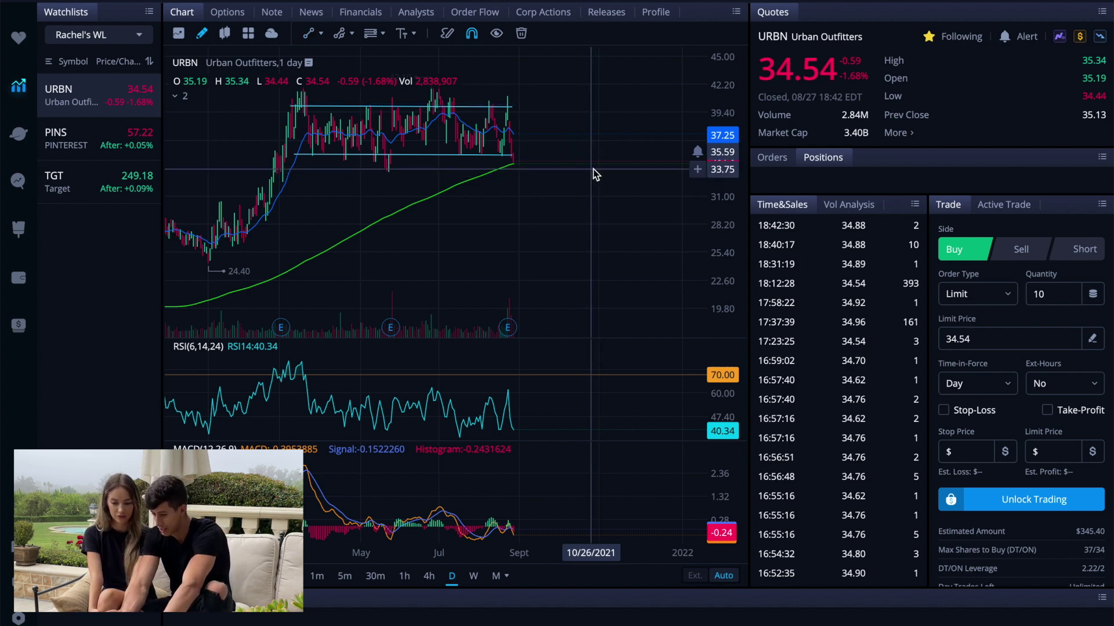
{"action": "key", "text": "ctrl+Up"}
Enter ticker urbn, support/resistance 35/40 and entry/exit 36/40 in the third block
{"action": "left_click", "coordinate": [998, 148]}
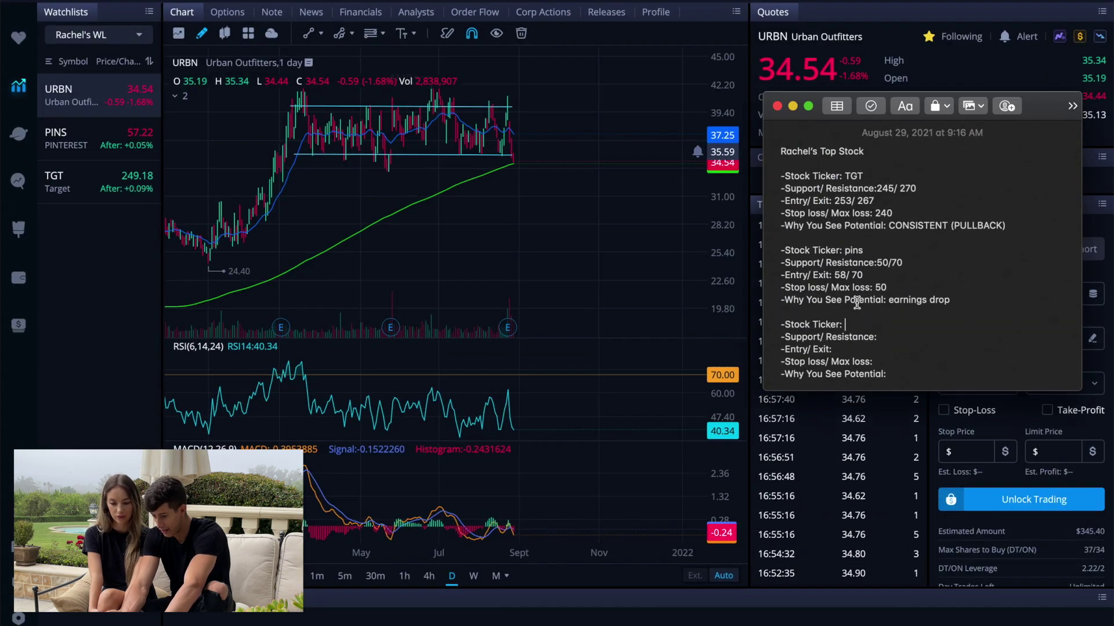
{"action": "type", "text": "urbn"}
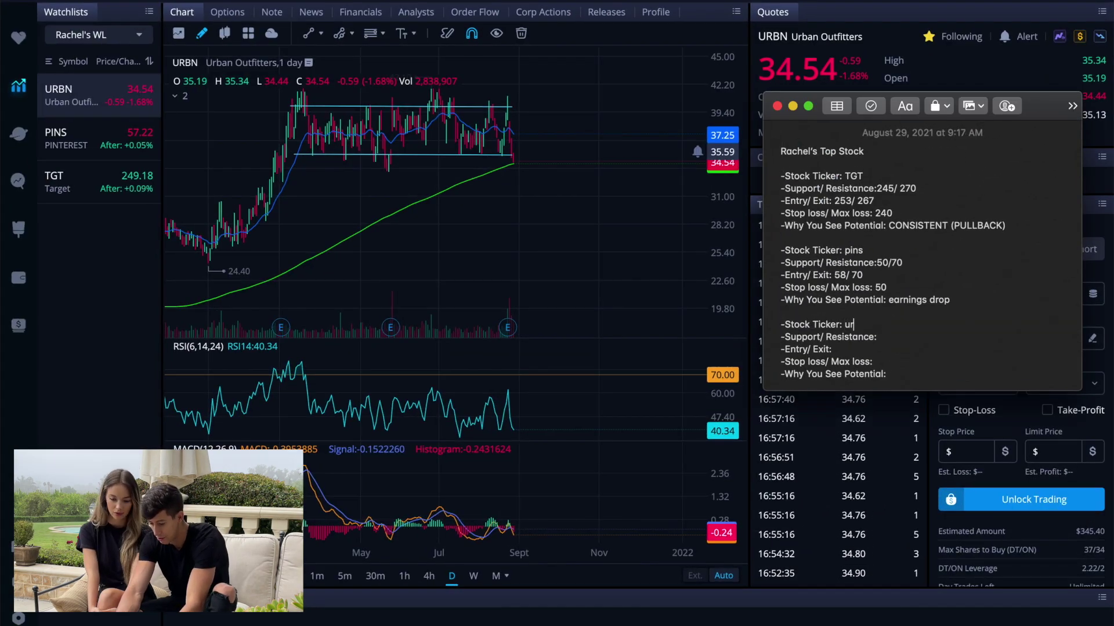
{"action": "left_click", "coordinate": [908, 341]}
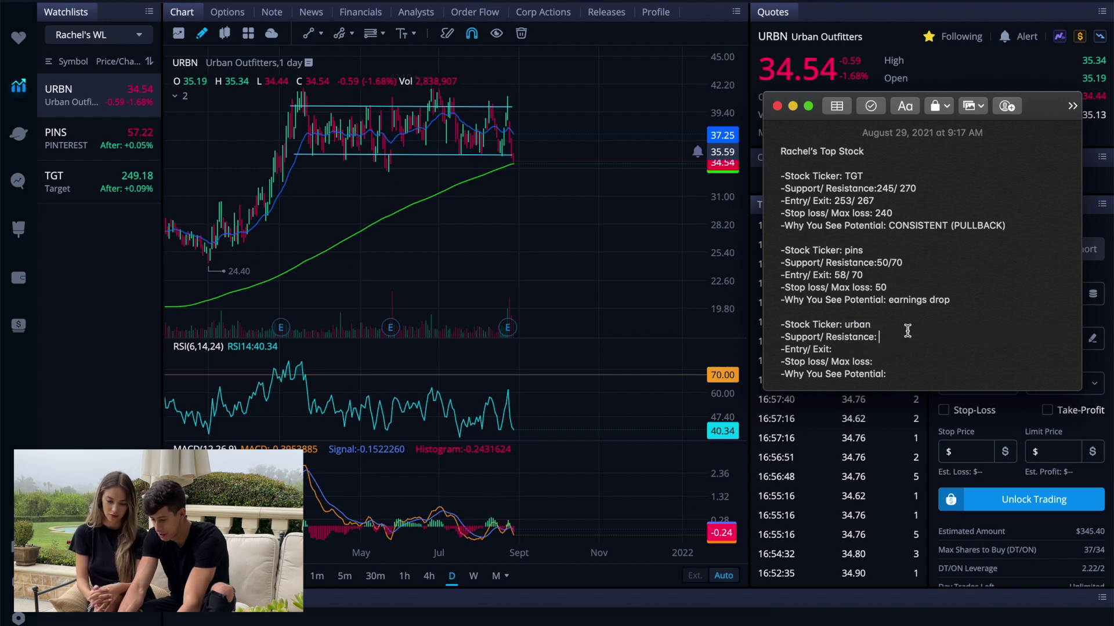
{"action": "type", "text": "35"}
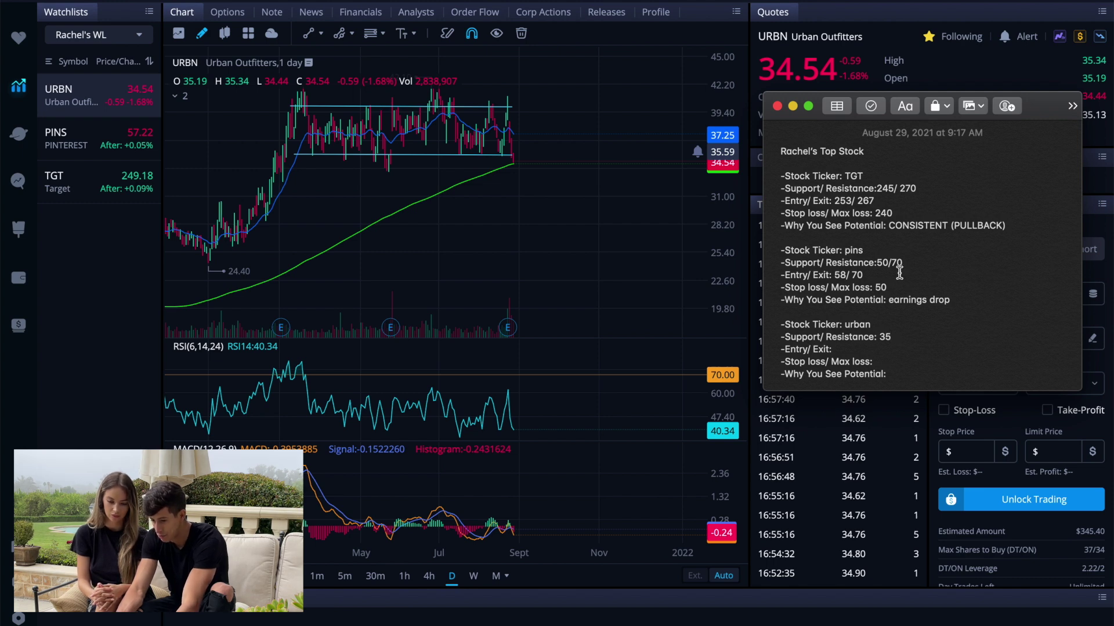
{"action": "type", "text": "/"}
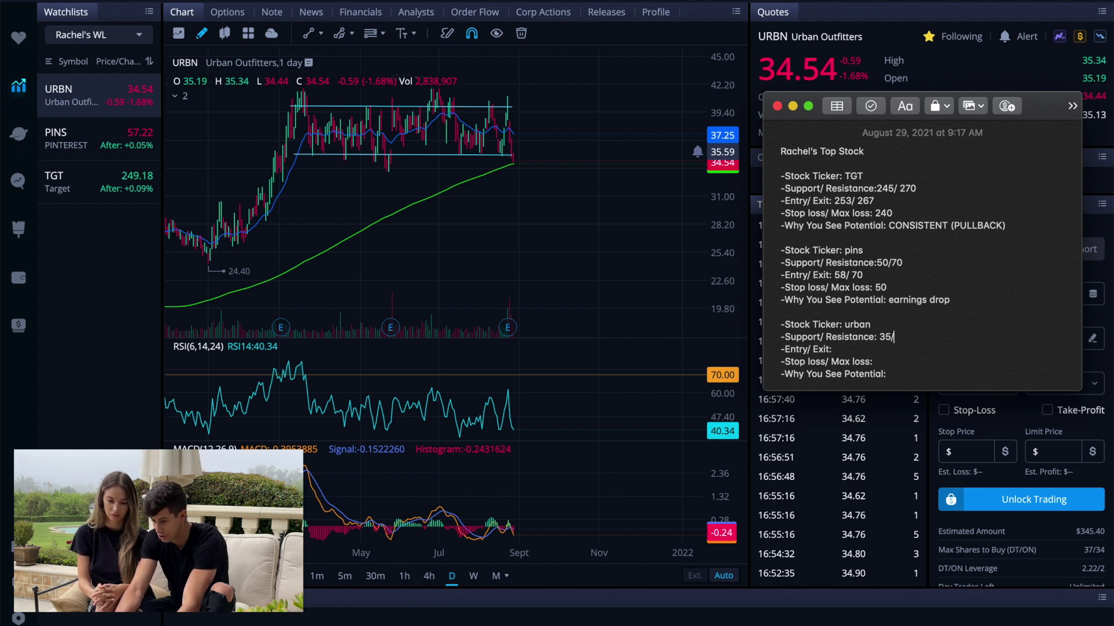
{"action": "type", "text": "40"}
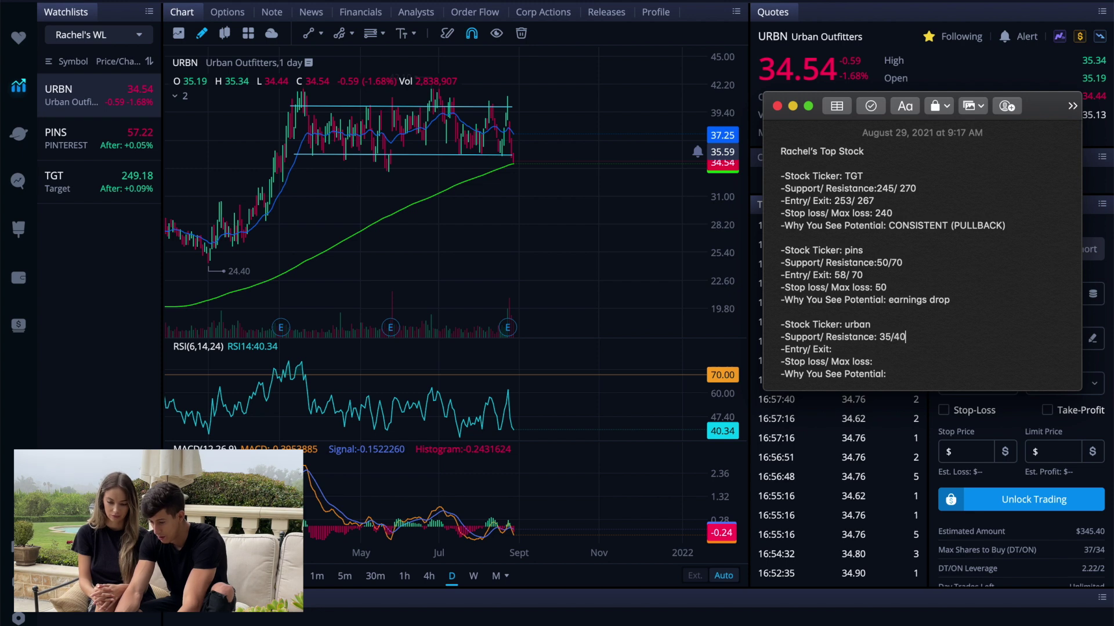
{"action": "left_click", "coordinate": [857, 348]}
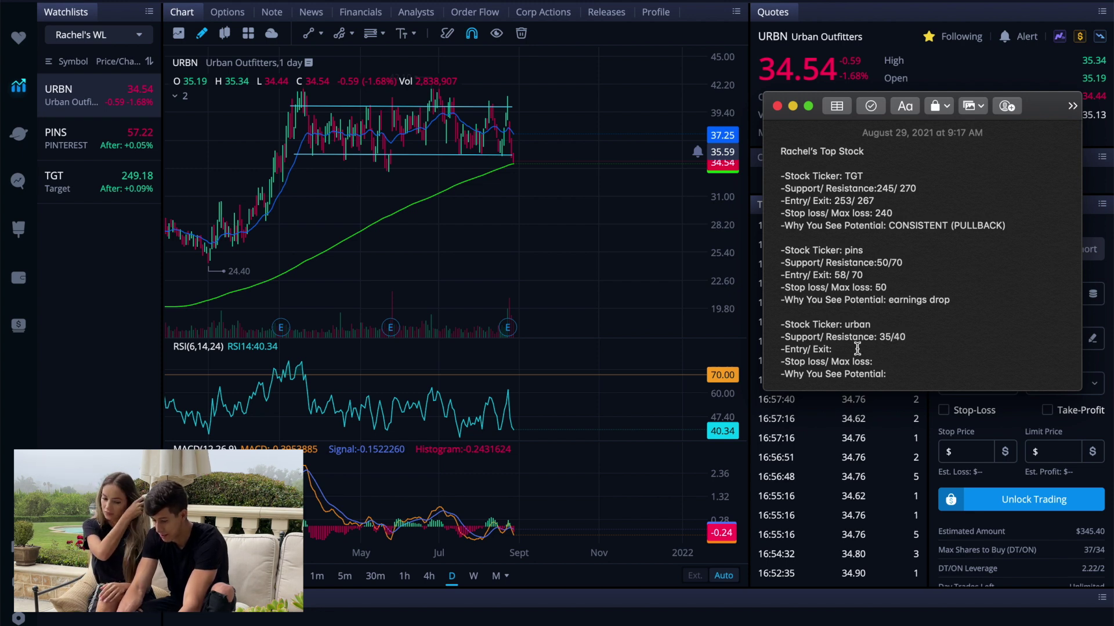
{"action": "type", "text": "36/4"}
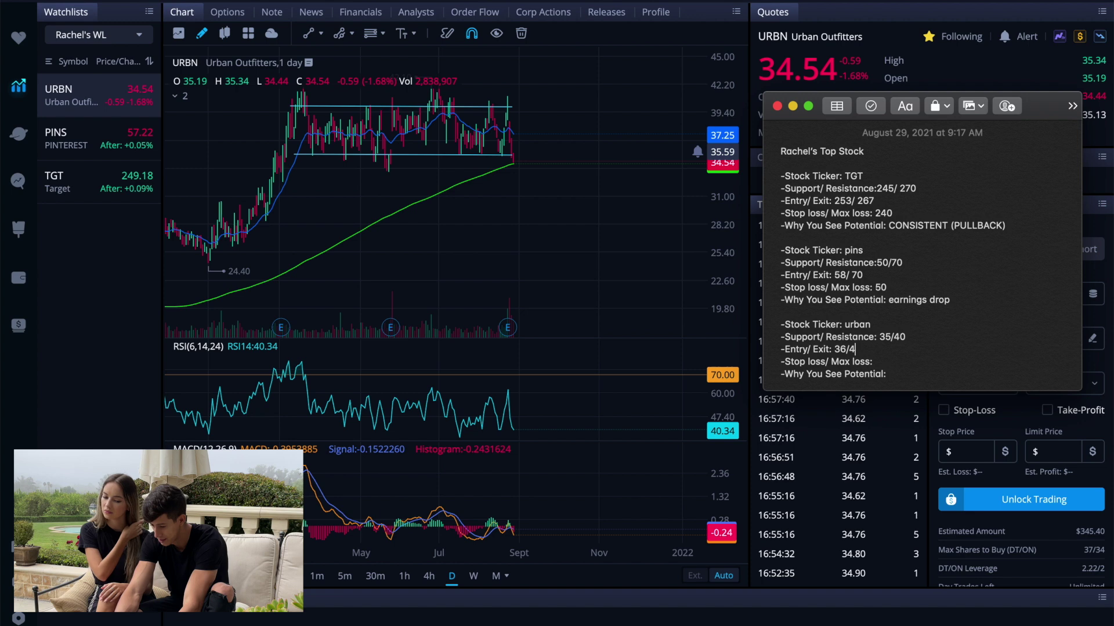
{"action": "type", "text": "0"}
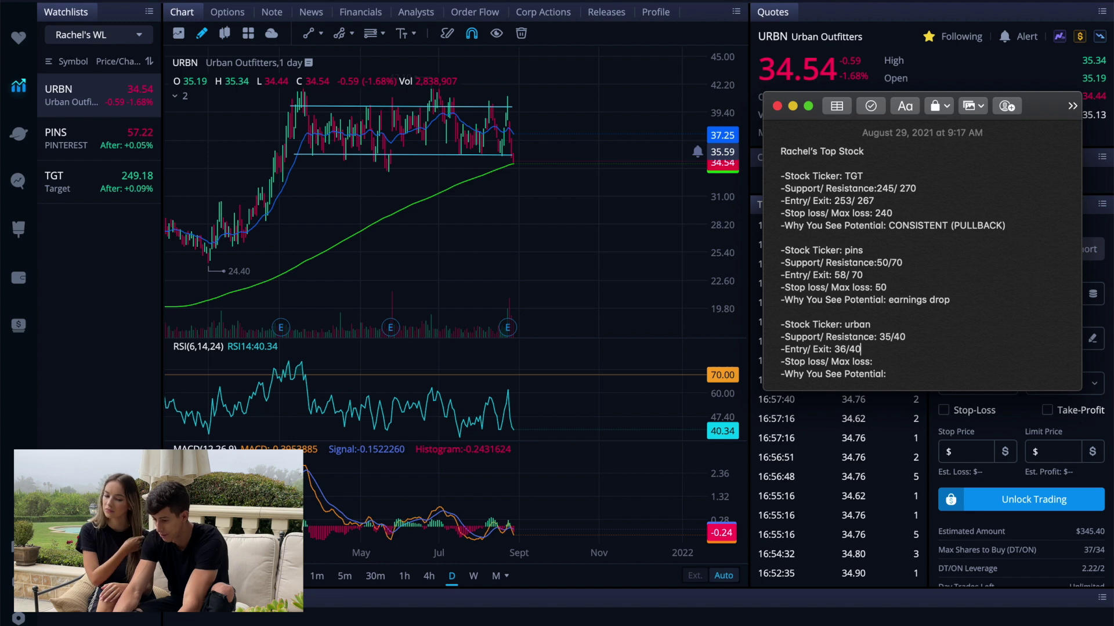
Enter URBN stop loss 32 and begin the rationale 'pullback potential', fixing typos
{"action": "left_click", "coordinate": [891, 362]}
{"action": "type", "text": "32"}
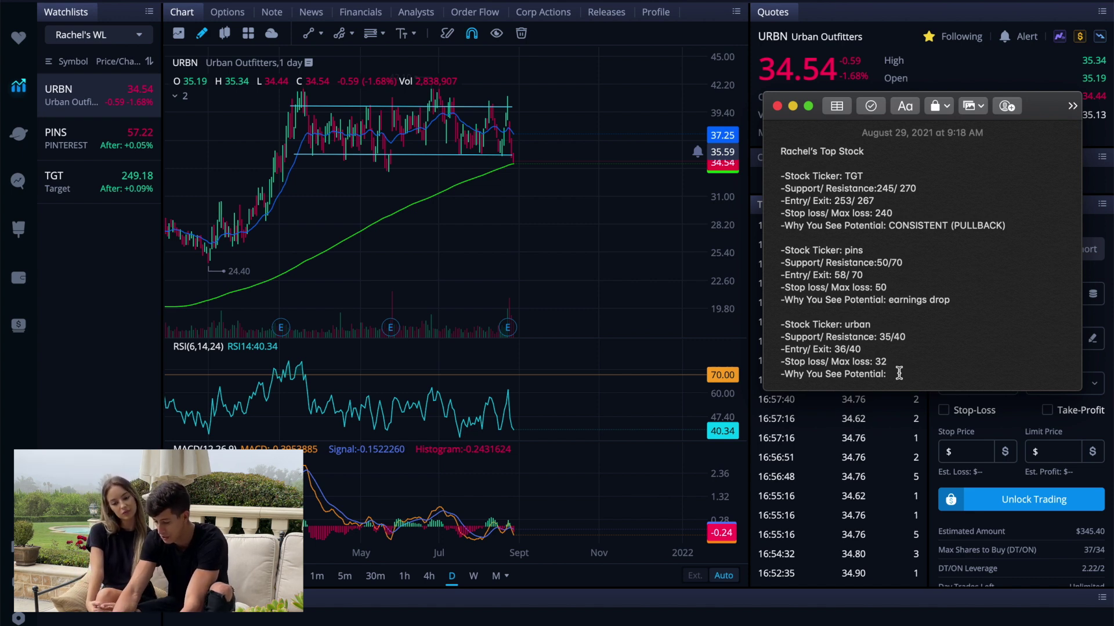
{"action": "type", "text": "pullback "}
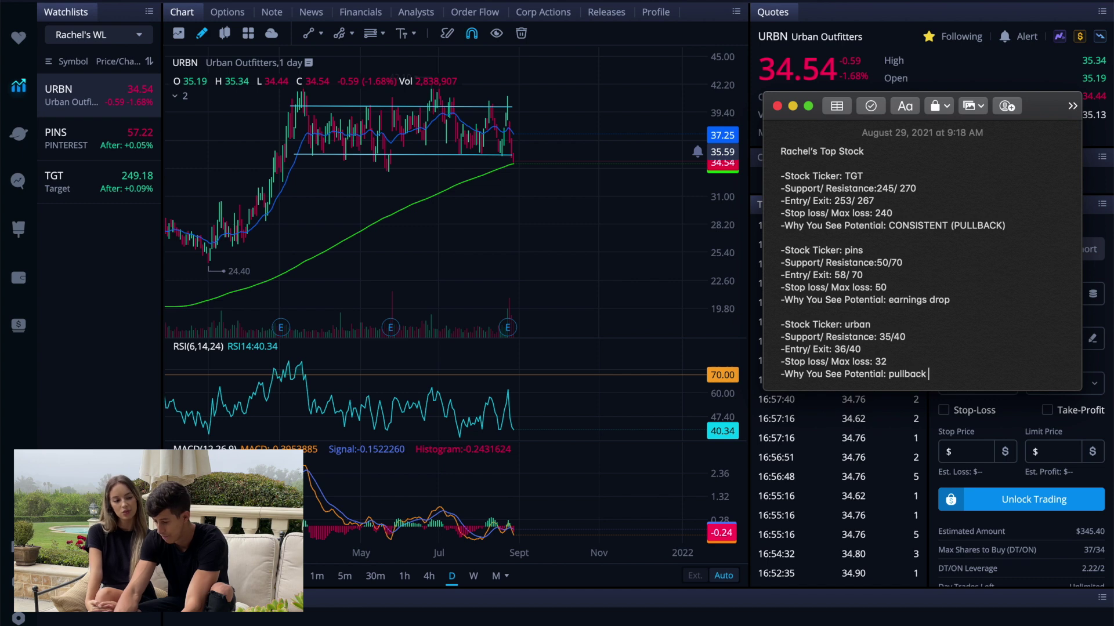
{"action": "type", "text": "potenit"}
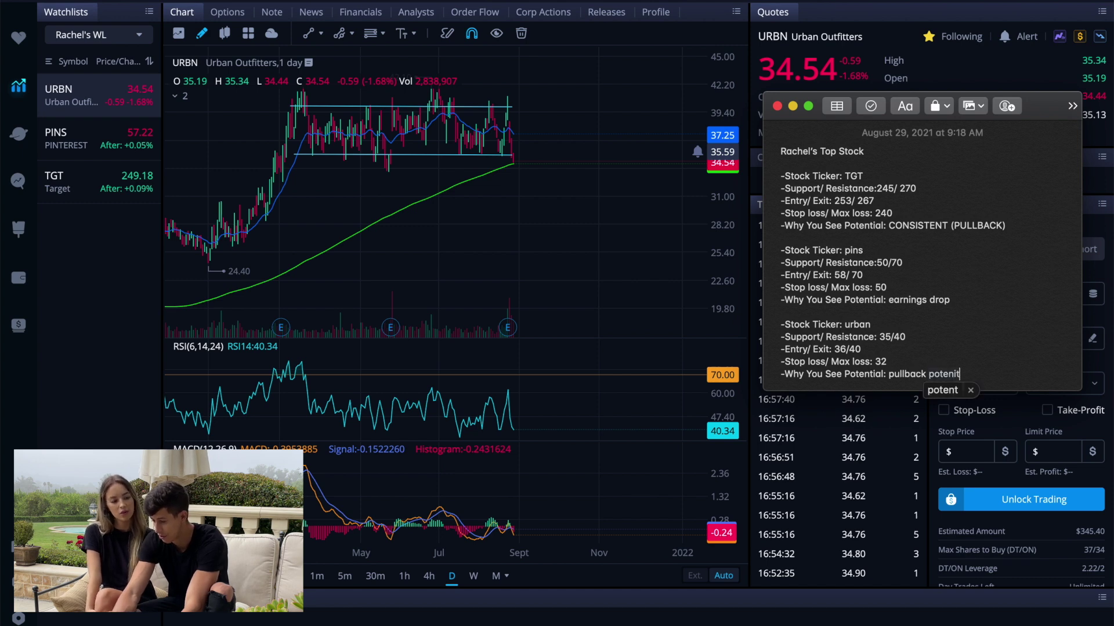
{"action": "key", "text": "BackSpace"}
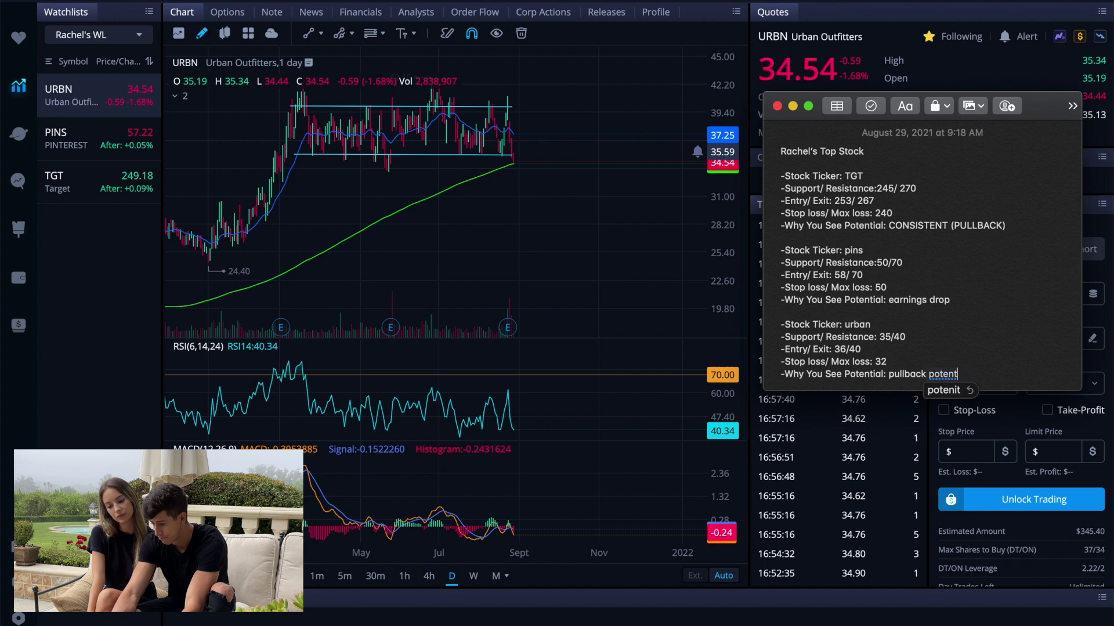
{"action": "type", "text": "ial"}
{"action": "key", "text": "BackSpace"}
{"action": "key", "text": "BackSpace"}
{"action": "key", "text": "BackSpace"}
{"action": "key", "text": "BackSpace"}
{"action": "key", "text": "BackSpace"}
{"action": "key", "text": "BackSpace"}
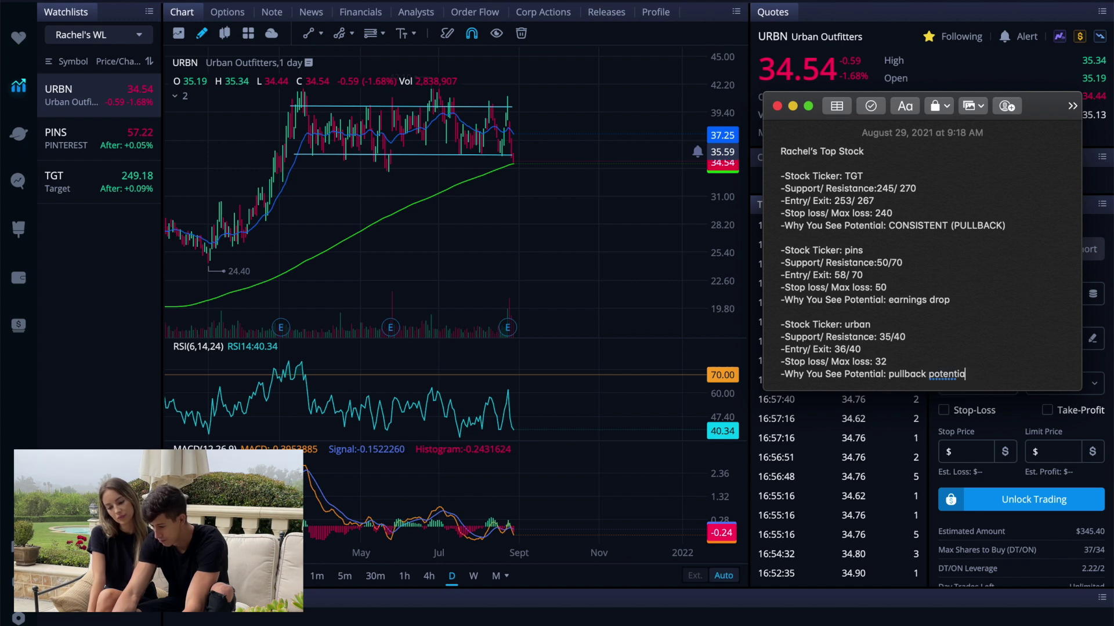
Type 'ential' to complete the URBN rationale as 'pullback potential'
{"action": "type", "text": "ential"}
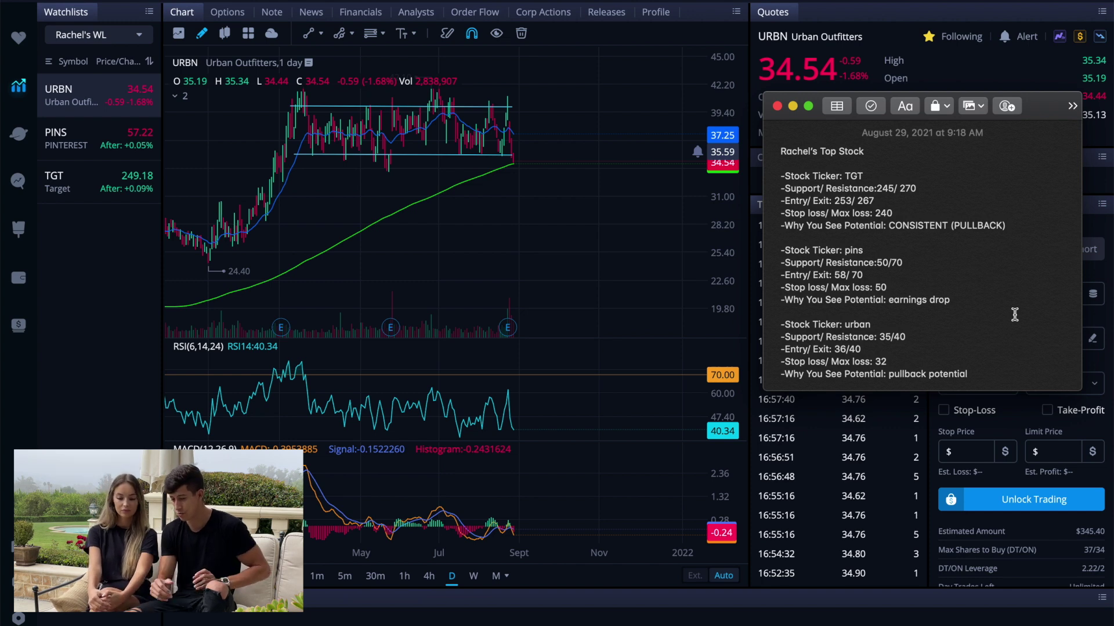
Glance at PINS and TGT, then anchor a trend line beside URBN's latest candles
{"action": "left_click", "coordinate": [85, 147]}
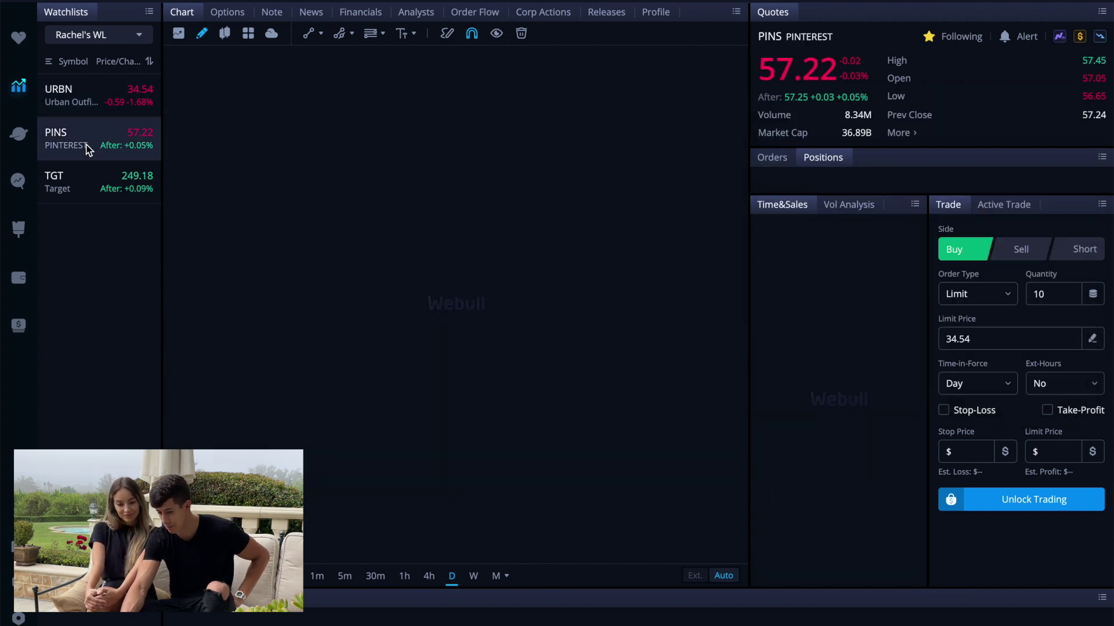
{"action": "left_click", "coordinate": [88, 179]}
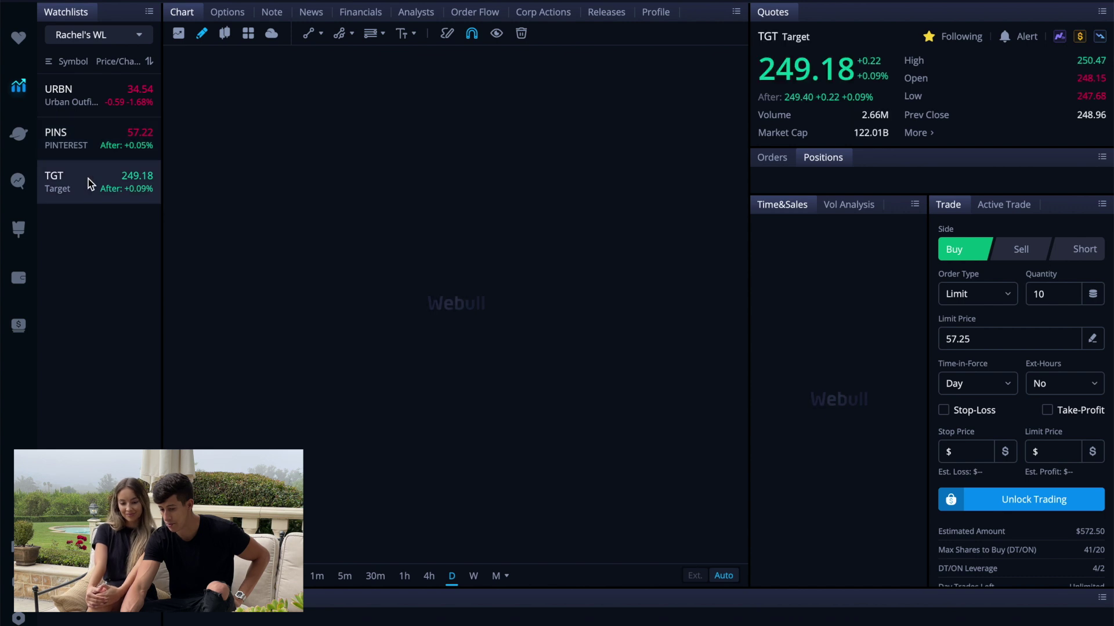
{"action": "left_click", "coordinate": [105, 108]}
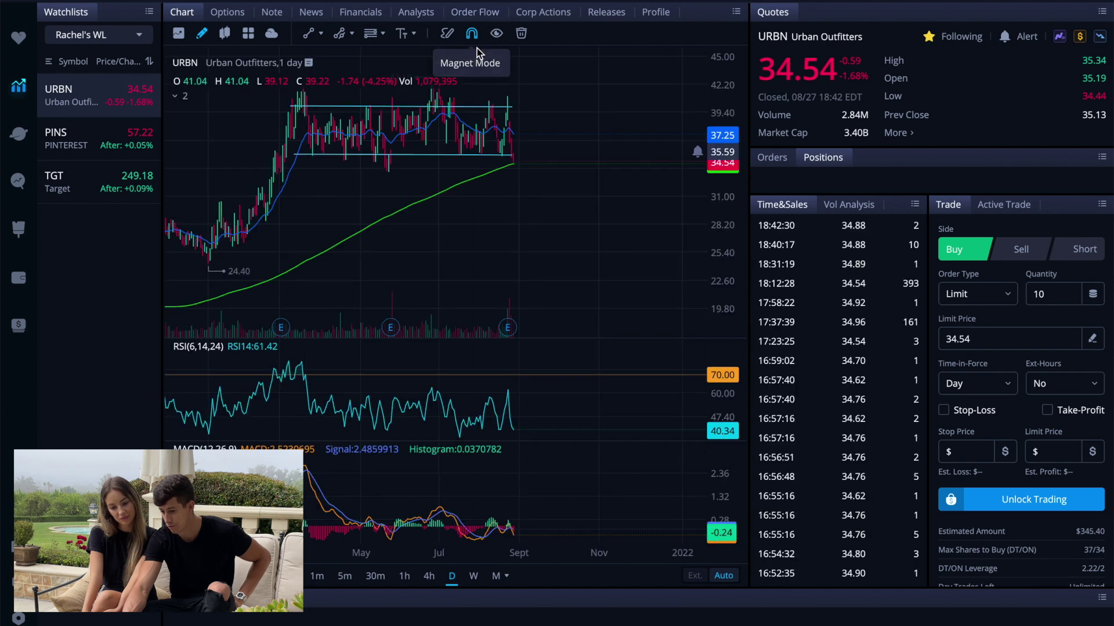
{"action": "left_click", "coordinate": [307, 42]}
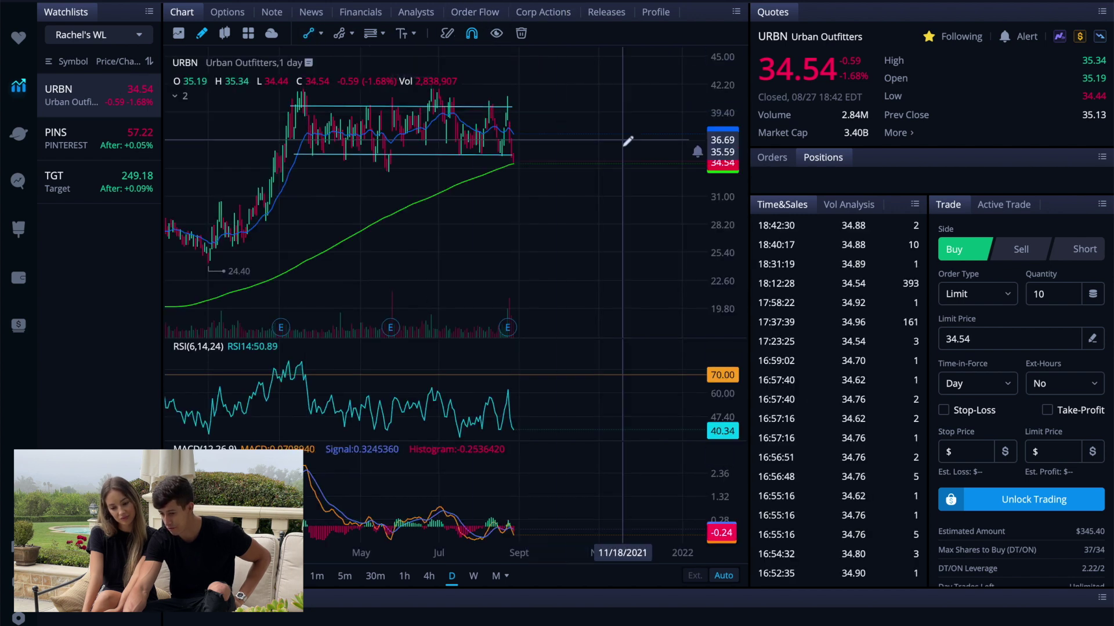
{"action": "left_click", "coordinate": [591, 164]}
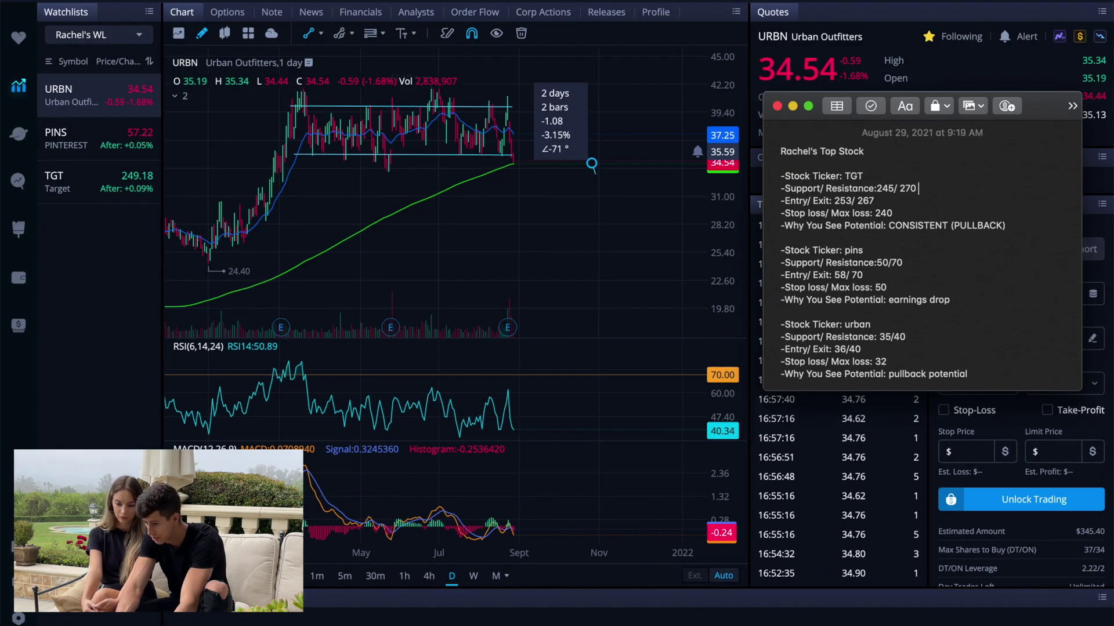
Add 2/1 to TGT's levels, 4/1 to PINS's, and 8/1 after URBN's 35/40
{"action": "type", "text": "2/1"}
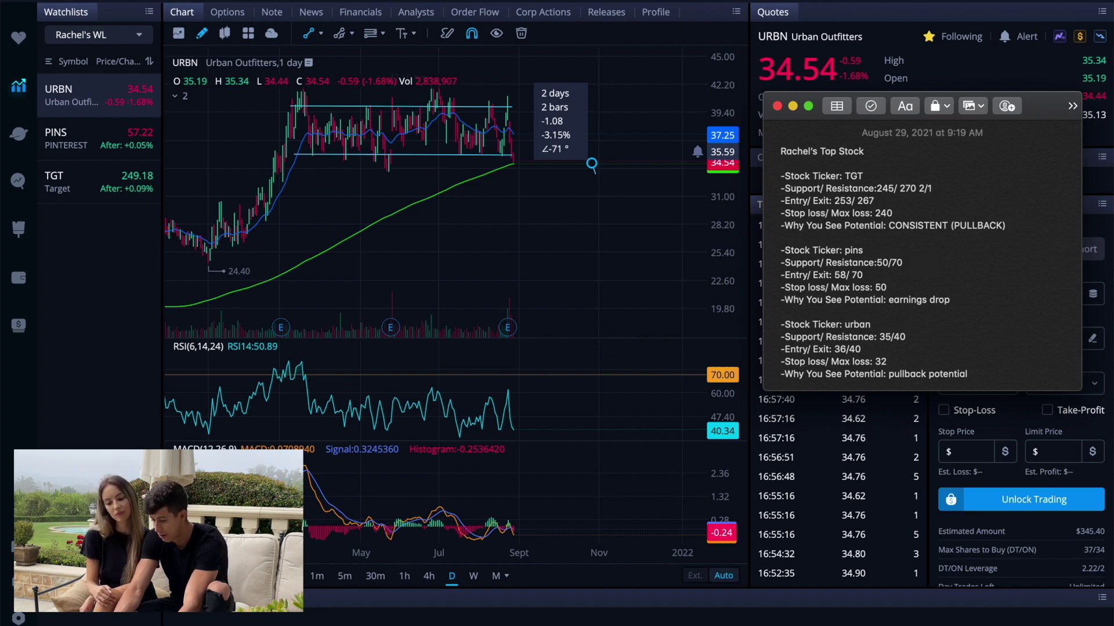
{"action": "type", "text": "4/1"}
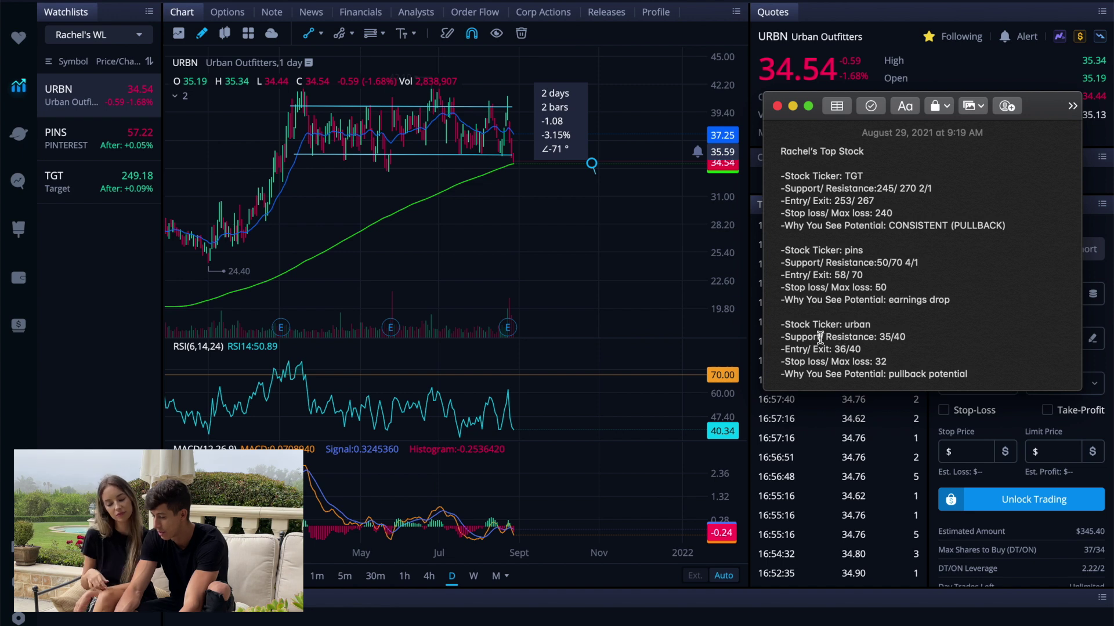
{"action": "left_click", "coordinate": [938, 335]}
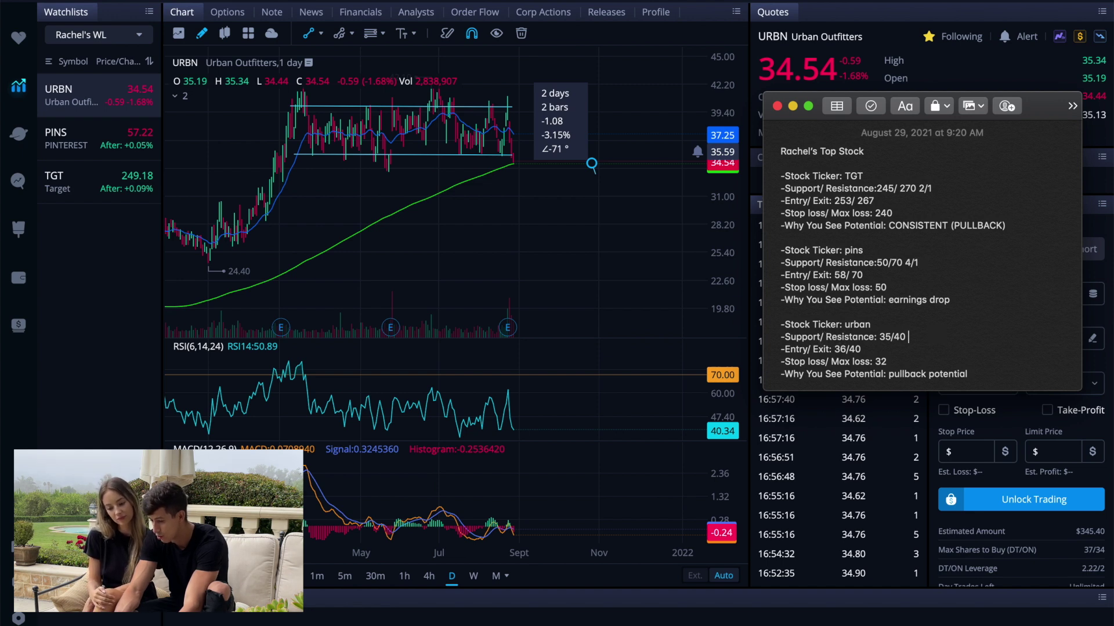
{"action": "type", "text": "8"}
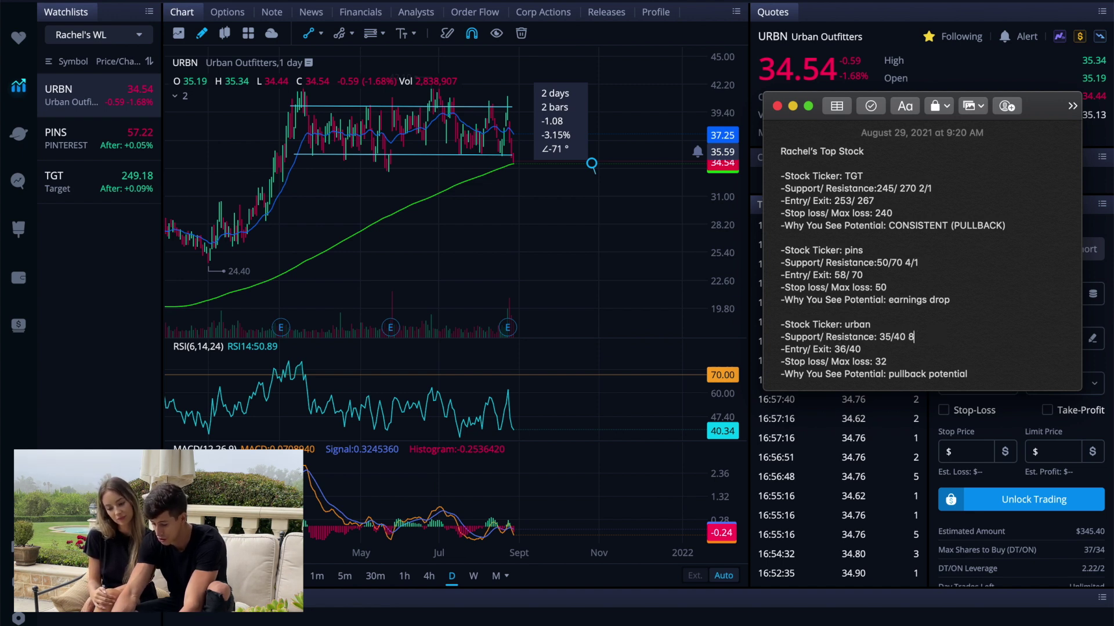
{"action": "type", "text": "/1"}
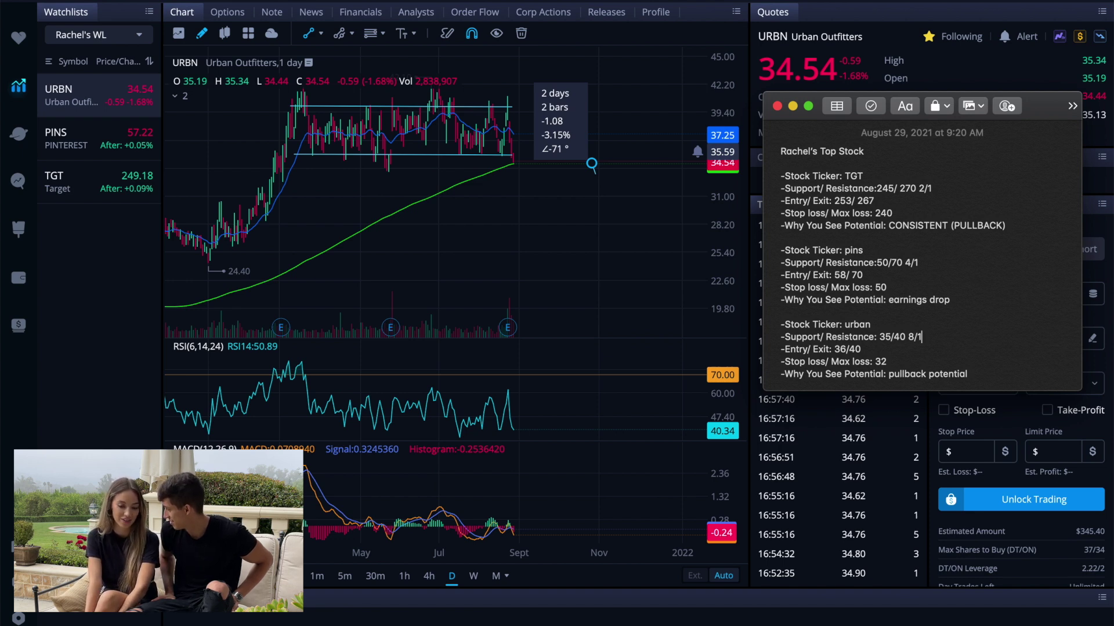
{"action": "type", "text": "`"}
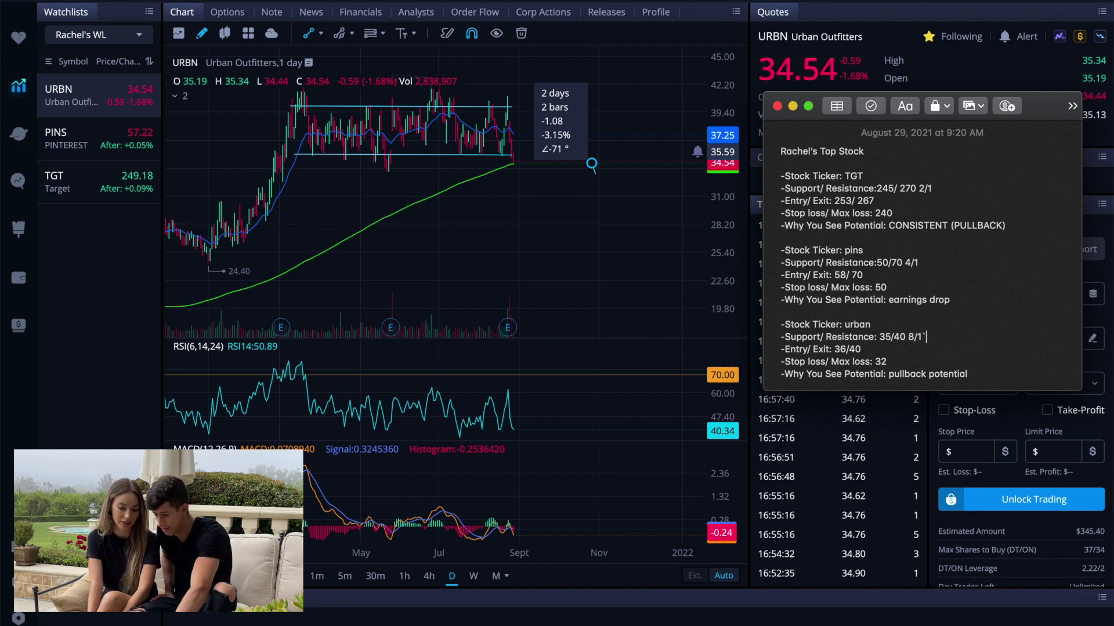
Delete the trial URBN trend line drawn toward 28, scan Target's chart, then return to URBN
{"action": "mouse_move", "coordinate": [592, 164]}
{"action": "left_mouse_down"}
{"action": "mouse_move", "coordinate": [656, 229]}
{"action": "mouse_move", "coordinate": [644, 227]}
{"action": "left_mouse_up"}
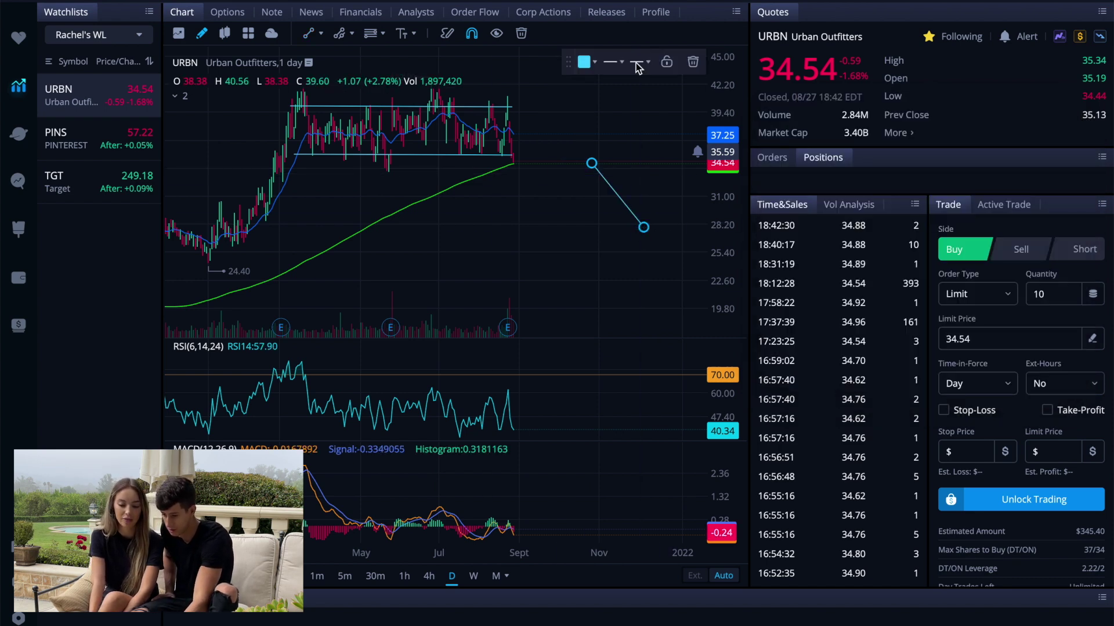
{"action": "left_click", "coordinate": [693, 61]}
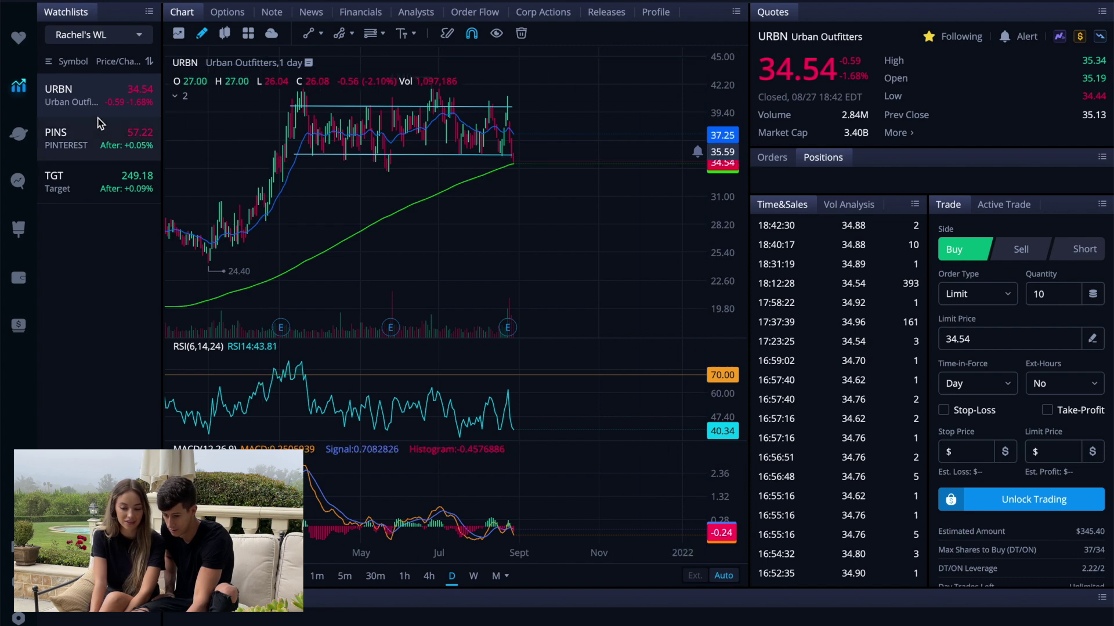
{"action": "left_click", "coordinate": [119, 175]}
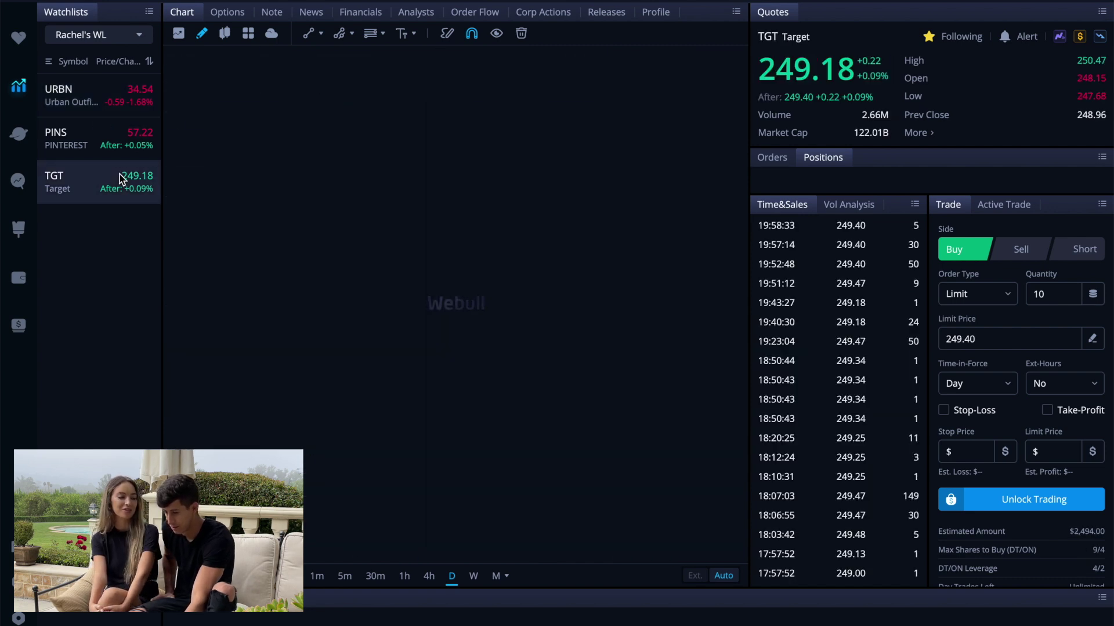
{"action": "scroll", "coordinate": [203, 168], "scroll_direction": "left", "scroll_amount": 5}
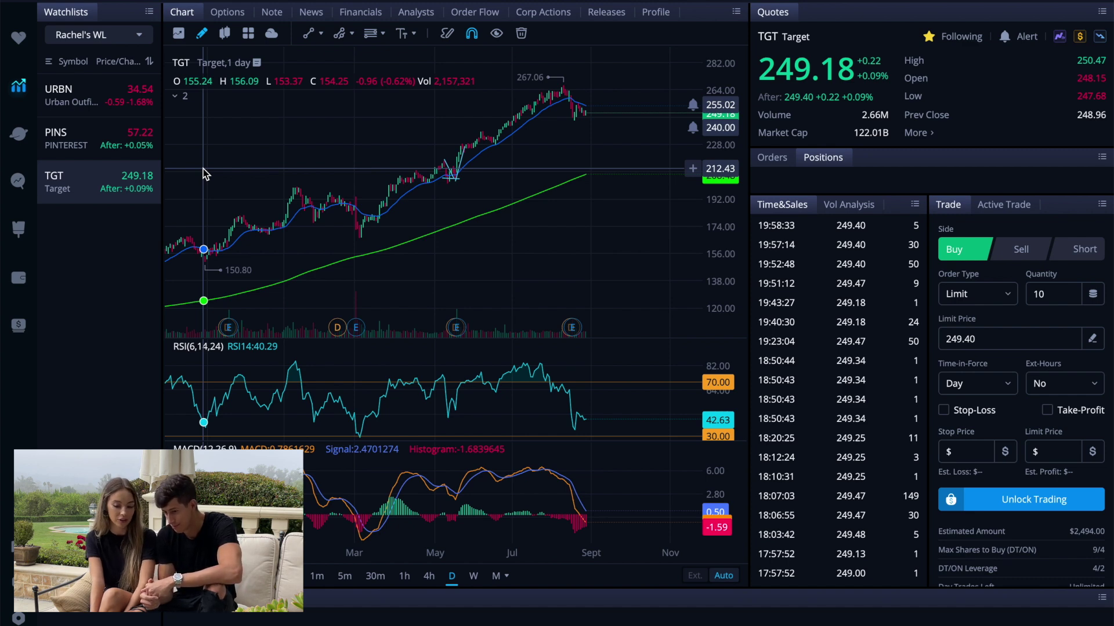
{"action": "left_click", "coordinate": [99, 105]}
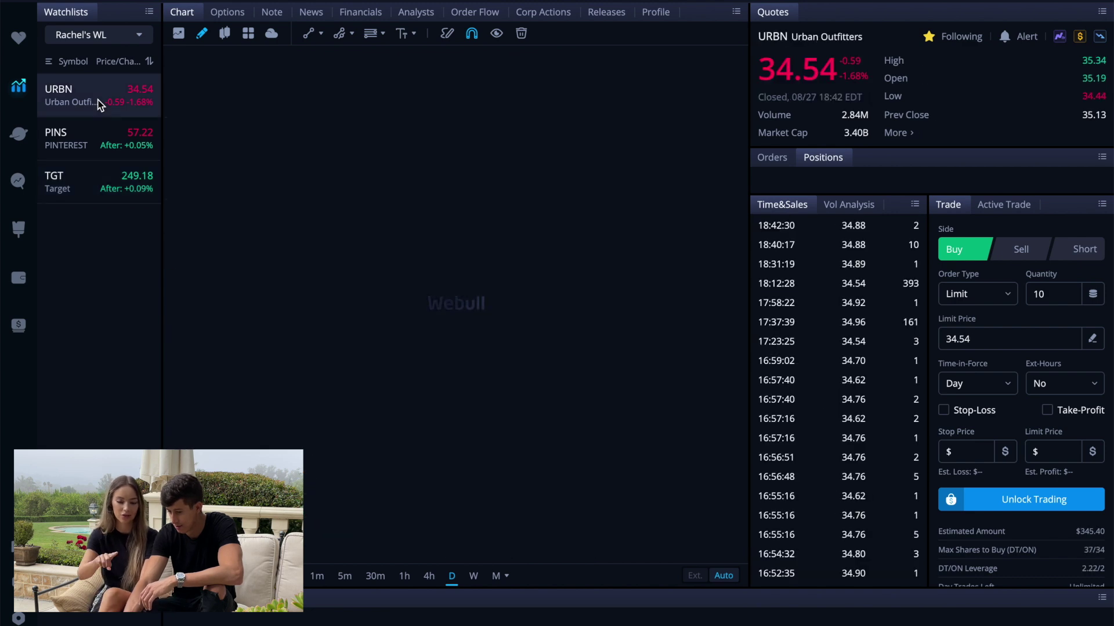